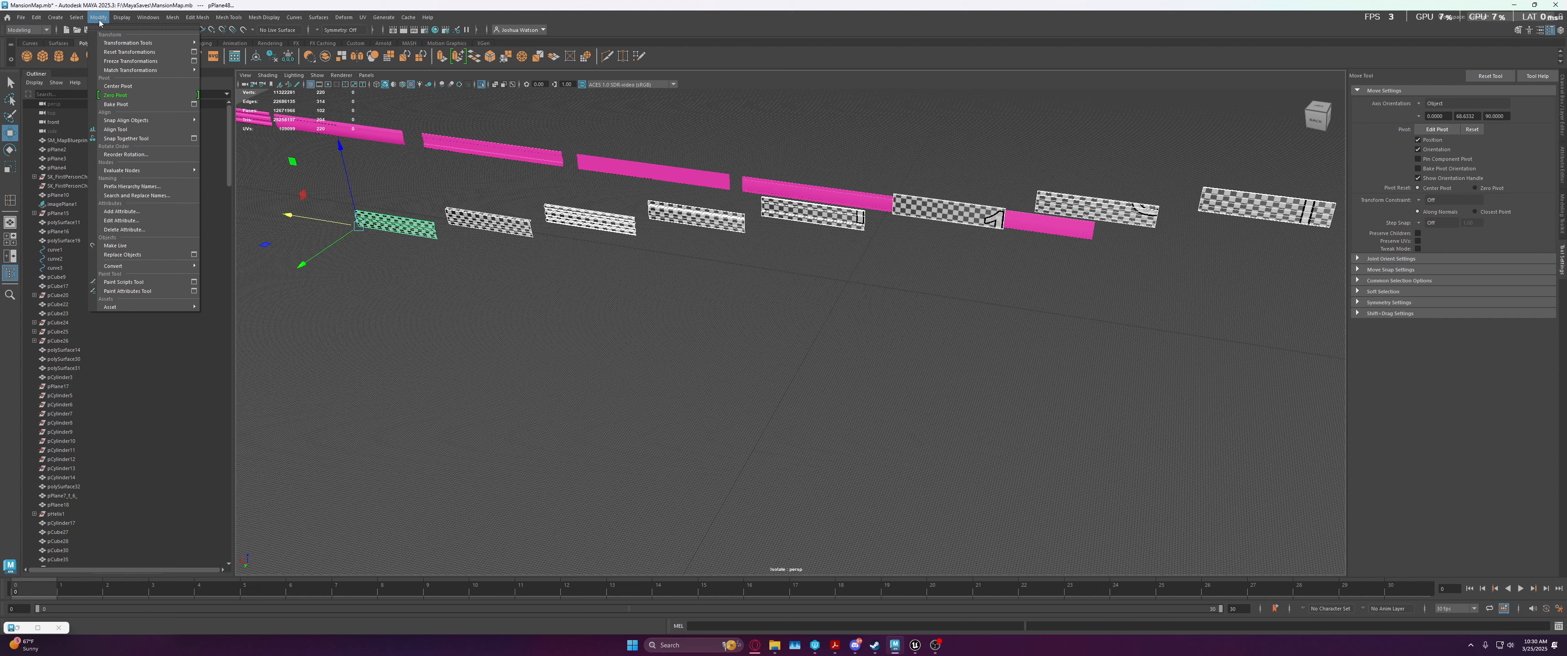
Freeze the transformations of the selected baseboard pieces and show the scene in the four-view layout
{"action": "left_click", "coordinate": [129, 61]}
{"action": "left_click", "coordinate": [565, 230]}
{"action": "key", "text": "space"}
{"action": "right_click_drag", "start_coordinate": [928, 404], "coordinate": [1116, 390], "text": "alt"}
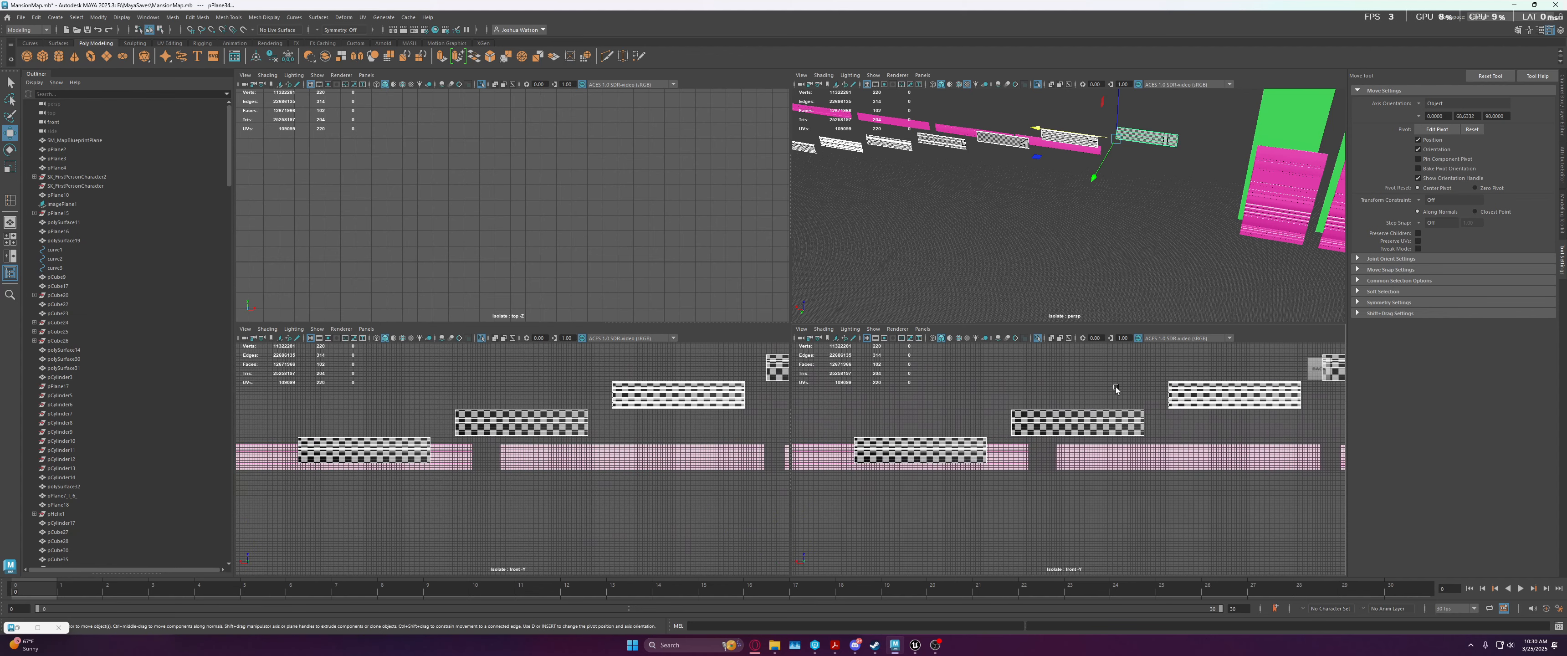
{"action": "middle_click_drag", "start_coordinate": [1116, 390], "coordinate": [1045, 364], "text": "alt"}
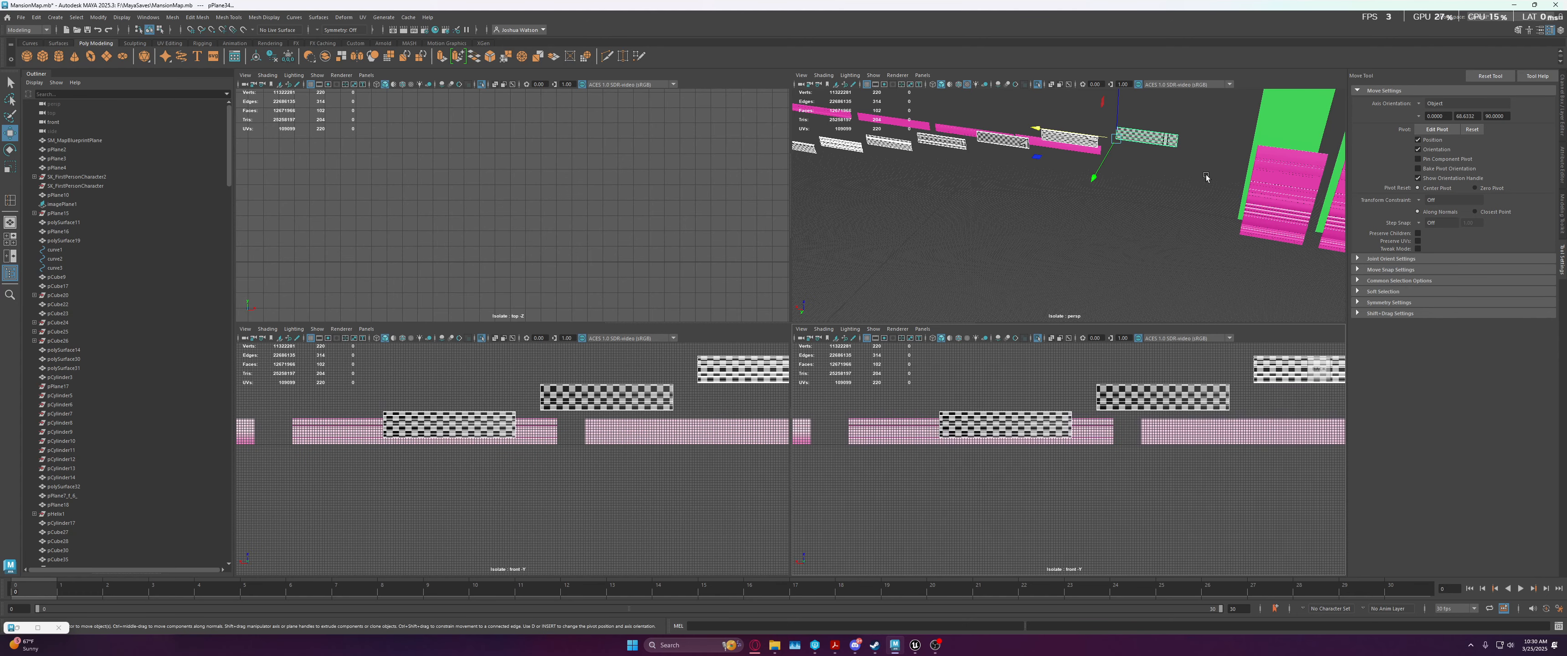
Select the eight staggered baseboard pieces in the perspective view, with the one at the lowest end of the row selected last
{"action": "left_click", "coordinate": [1034, 139]}
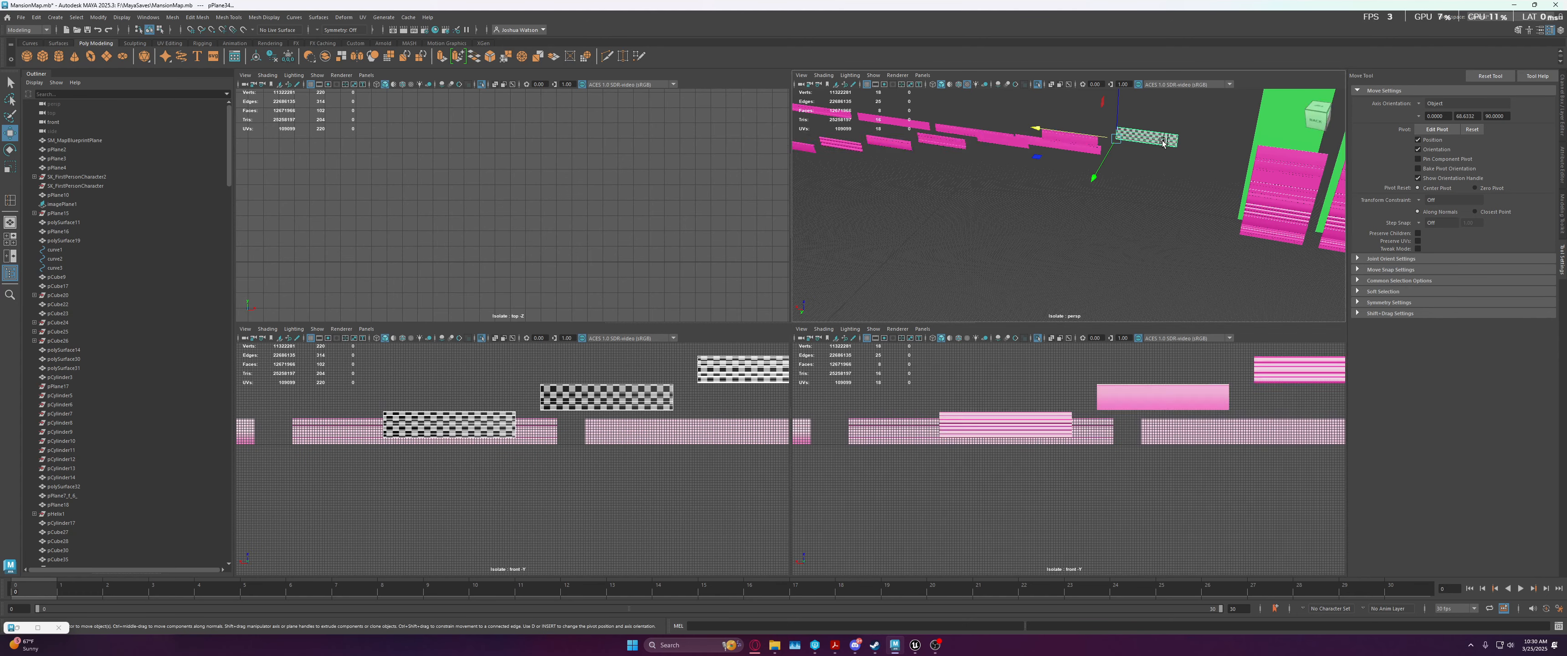
{"action": "left_click", "coordinate": [1003, 142], "text": "shift"}
{"action": "left_click_drag", "start_coordinate": [1003, 141], "coordinate": [1028, 163], "text": "alt"}
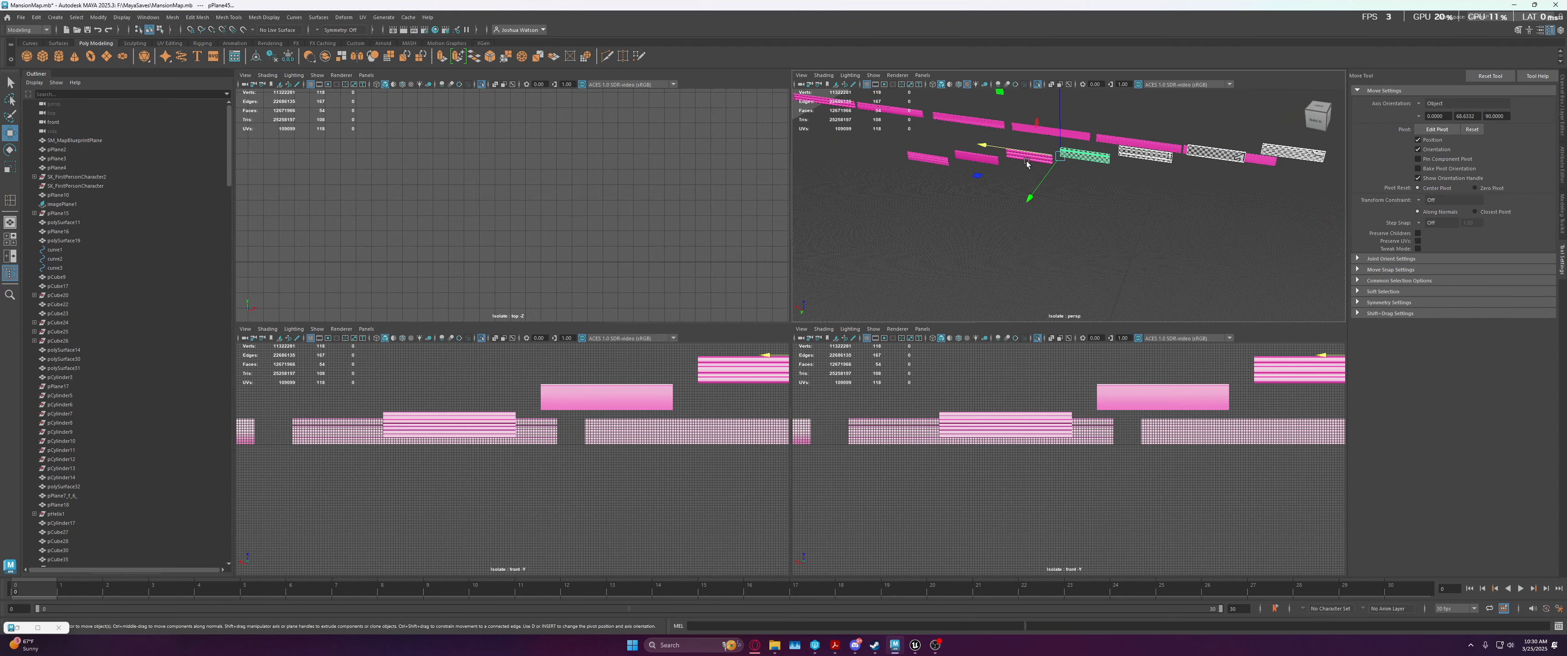
{"action": "left_click", "coordinate": [1027, 164], "text": "shift"}
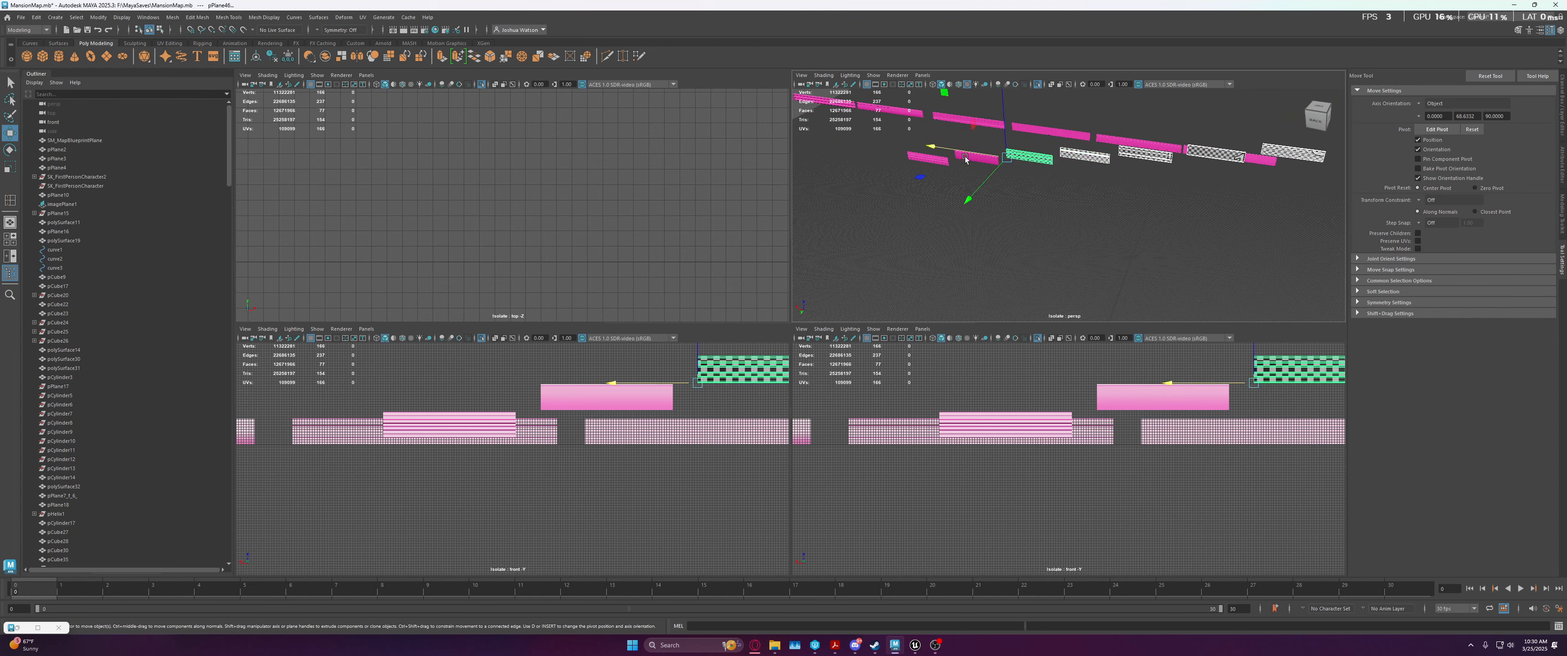
{"action": "left_click", "coordinate": [966, 159], "text": "shift"}
{"action": "left_click", "coordinate": [928, 159], "text": "shift"}
Isolate the selected baseboards in one of the orthographic elevation views
{"action": "scroll", "coordinate": [1105, 473], "scroll_direction": "down", "scroll_amount": 5}
{"action": "key", "text": "ctrl+1"}
{"action": "key", "text": "ctrl+1"}
{"action": "left_click_drag", "start_coordinate": [1234, 425], "coordinate": [1192, 427], "text": "alt"}
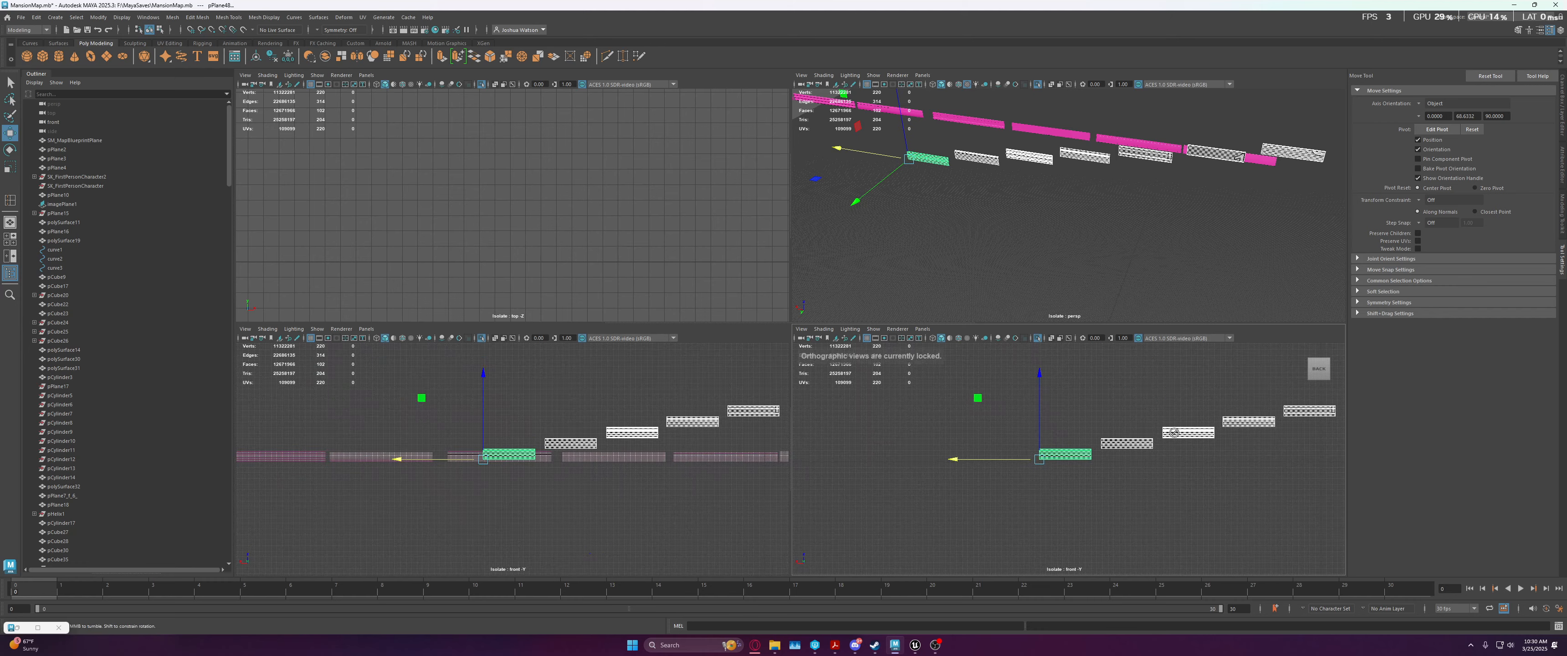
{"action": "left_click_drag", "start_coordinate": [1134, 183], "coordinate": [1176, 143], "text": "alt"}
{"action": "key", "text": "ctrl+1"}
{"action": "key", "text": "ctrl+1"}
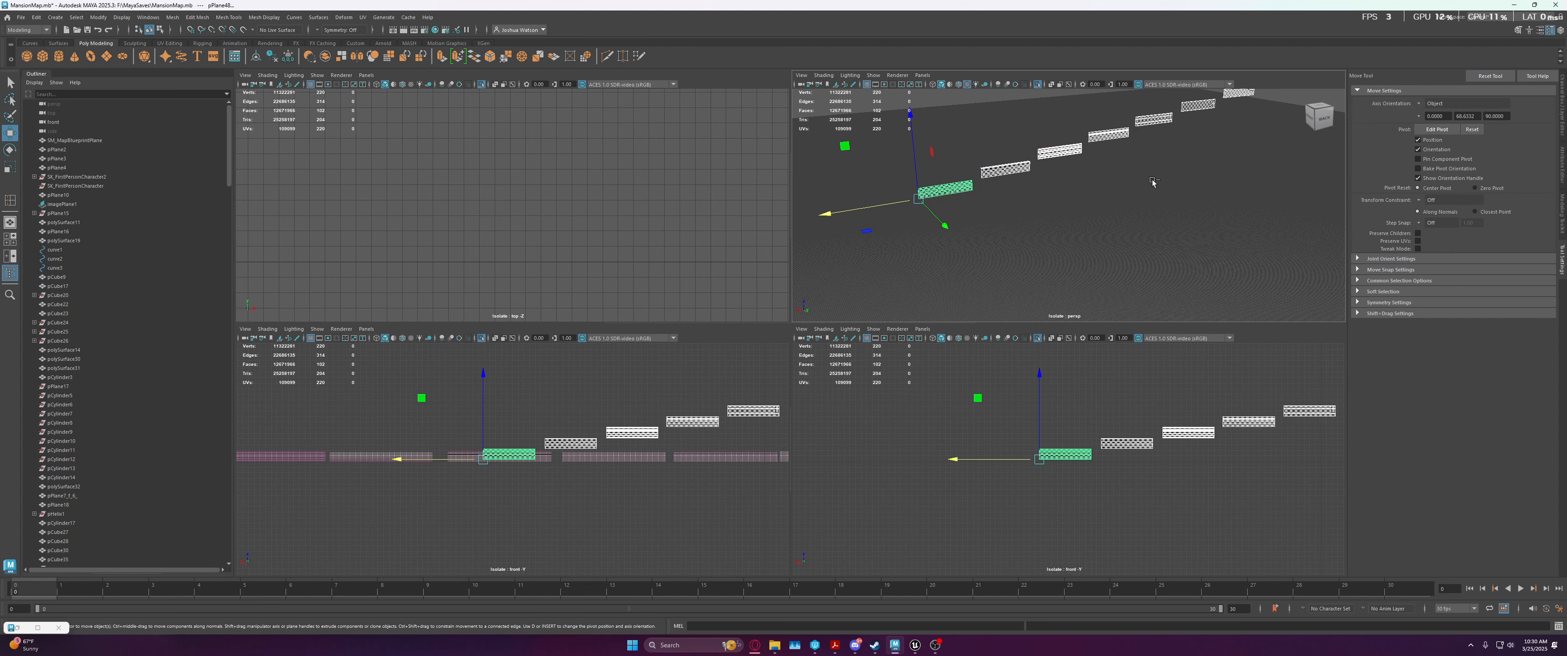
Lower the first two baseboards to floor level in turn, removing each from the selection once placed
{"action": "scroll", "coordinate": [1052, 462], "scroll_direction": "up", "scroll_amount": 12}
{"action": "left_click_drag", "start_coordinate": [968, 364], "coordinate": [968, 383]}
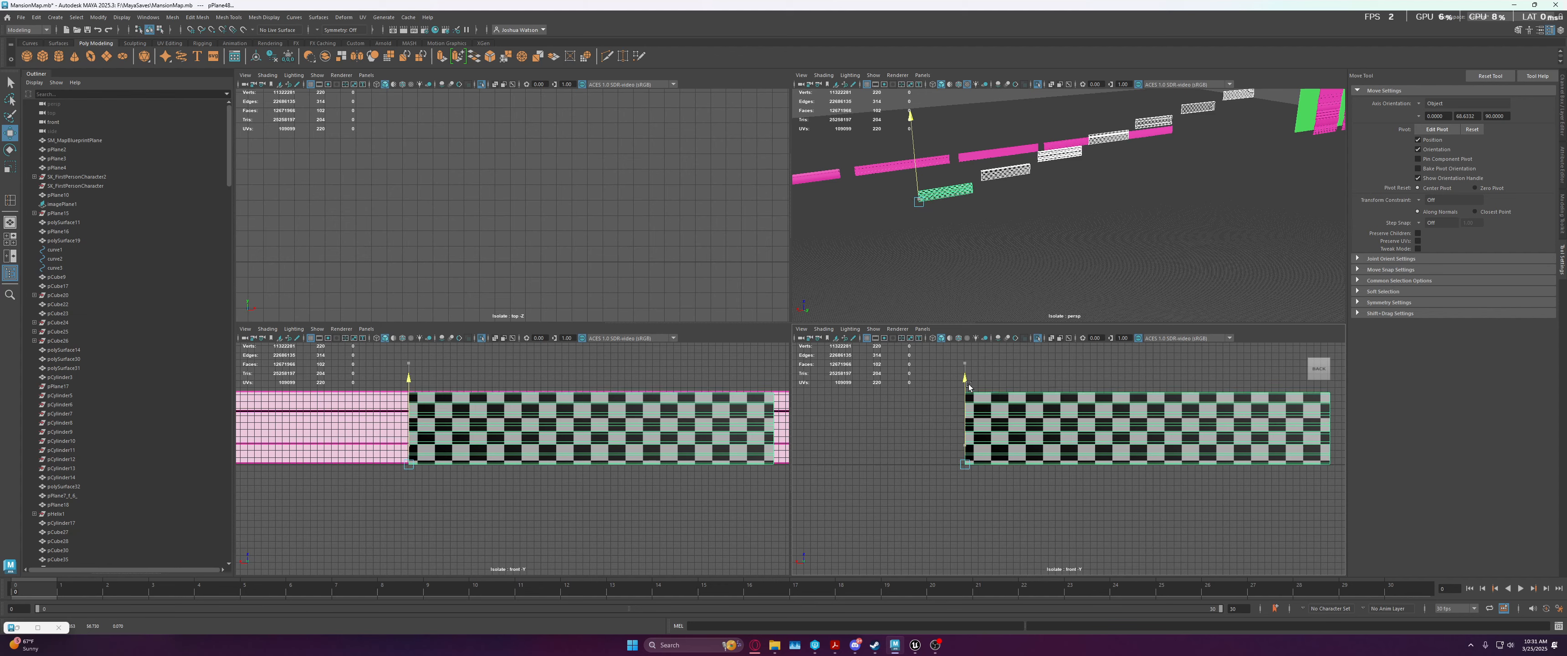
{"action": "scroll", "coordinate": [1189, 518], "scroll_direction": "up", "scroll_amount": 5}
{"action": "scroll", "coordinate": [1197, 448], "scroll_direction": "down", "scroll_amount": 7}
{"action": "left_click_drag", "start_coordinate": [1241, 389], "coordinate": [1293, 481], "text": "ctrl"}
{"action": "middle_click_drag", "start_coordinate": [1278, 426], "coordinate": [870, 462], "text": "alt"}
{"action": "scroll", "coordinate": [974, 438], "scroll_direction": "up", "scroll_amount": 1}
{"action": "left_click_drag", "start_coordinate": [920, 362], "coordinate": [919, 427]}
{"action": "middle_click_drag", "start_coordinate": [1216, 427], "coordinate": [922, 428], "text": "alt"}
{"action": "left_click_drag", "start_coordinate": [897, 427], "coordinate": [961, 526], "text": "ctrl"}
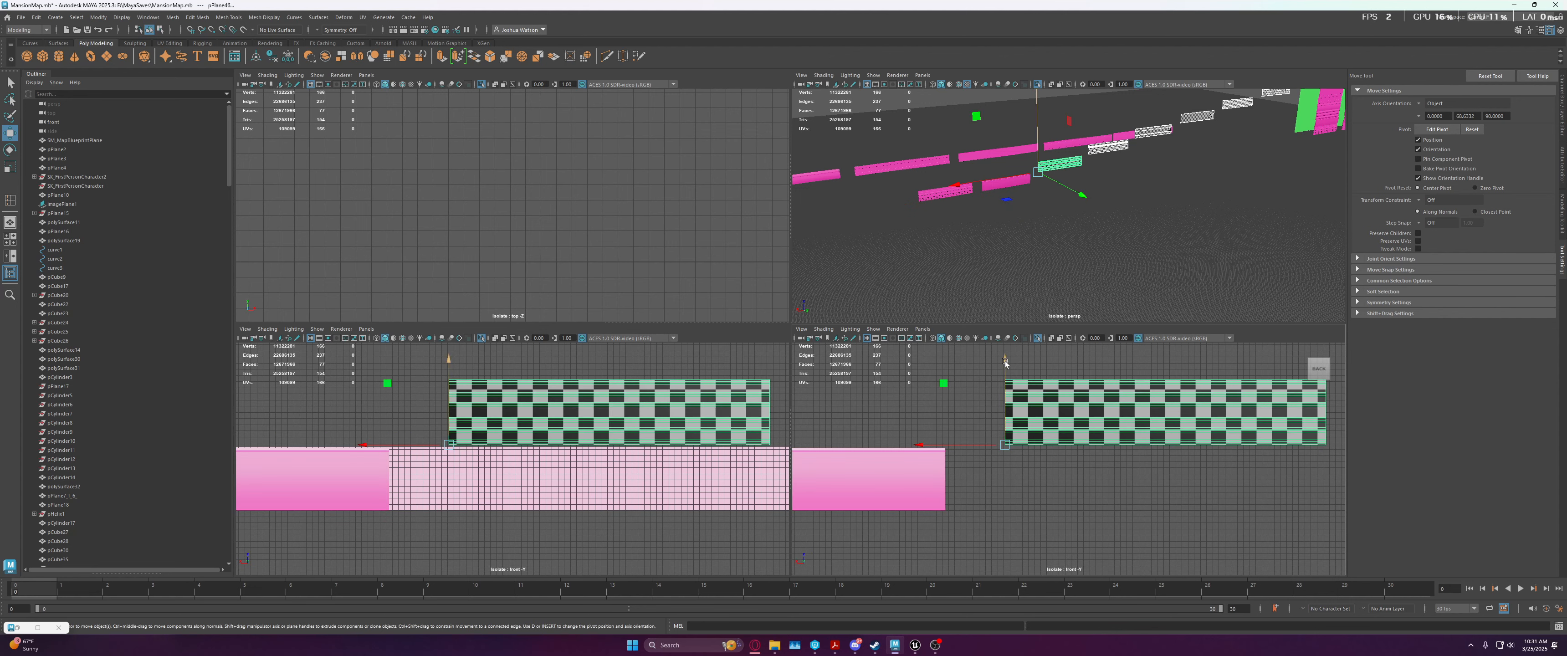
Lower the third through sixth baseboards to floor level in turn, deselecting each one after it is placed
{"action": "left_click_drag", "start_coordinate": [1006, 363], "coordinate": [1047, 527]}
{"action": "middle_click_drag", "start_coordinate": [1308, 427], "coordinate": [791, 428], "text": "alt"}
{"action": "left_click_drag", "start_coordinate": [888, 364], "coordinate": [889, 429]}
{"action": "left_click_drag", "start_coordinate": [864, 426], "coordinate": [937, 526], "text": "ctrl"}
{"action": "left_click_drag", "start_coordinate": [1290, 364], "coordinate": [1290, 429]}
{"action": "middle_click_drag", "start_coordinate": [1290, 428], "coordinate": [888, 428], "text": "alt"}
{"action": "left_click_drag", "start_coordinate": [889, 364], "coordinate": [889, 428]}
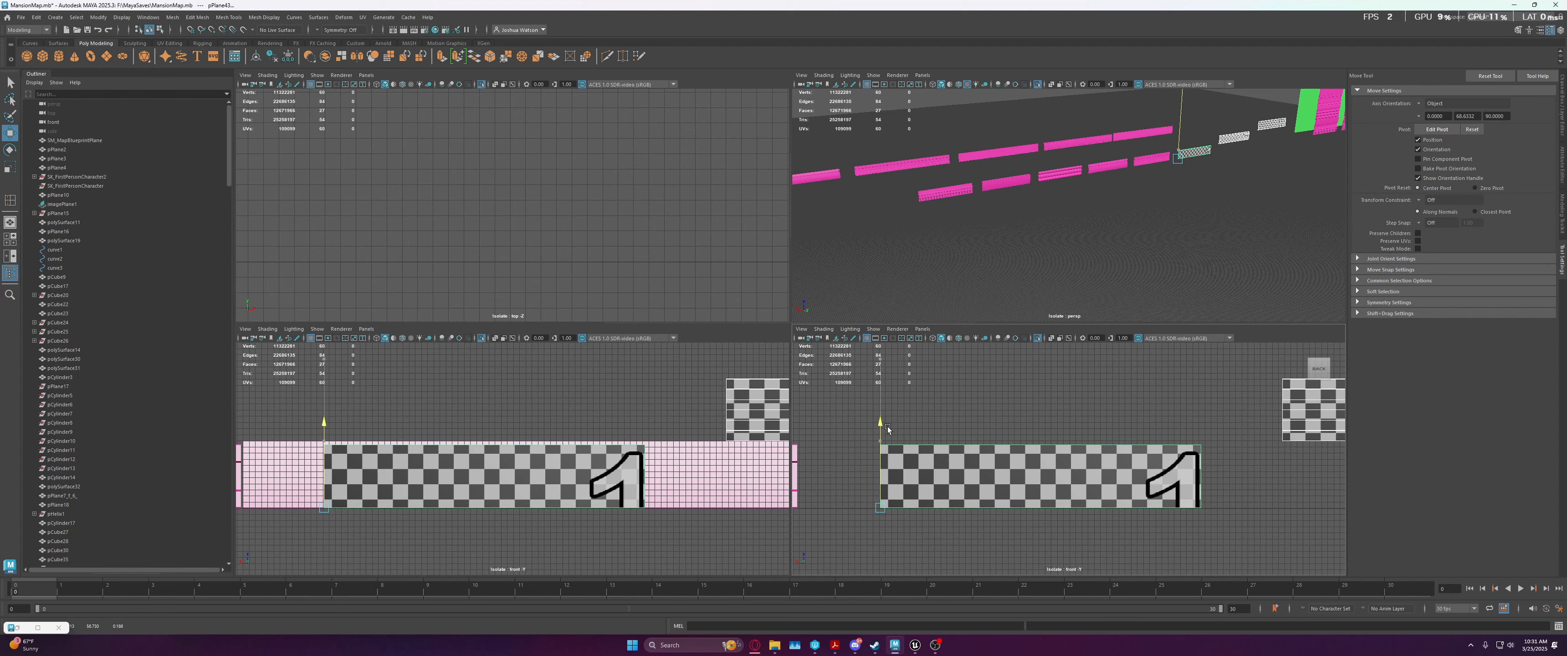
{"action": "left_click_drag", "start_coordinate": [998, 417], "coordinate": [1113, 460], "text": "ctrl"}
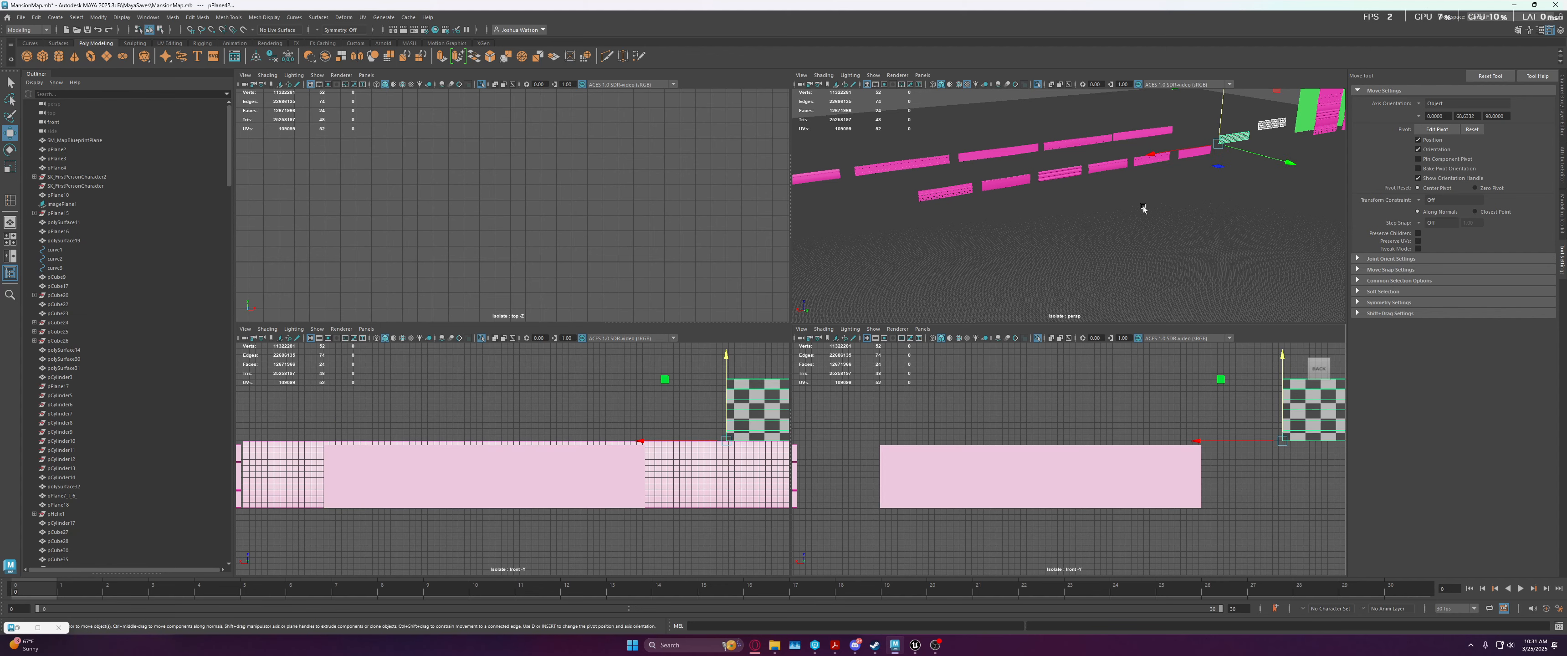
Lower the last two baseboards, including the one with the vertical black stripes, to the same floor level
{"action": "left_click_drag", "start_coordinate": [1144, 210], "coordinate": [1003, 195], "text": "alt"}
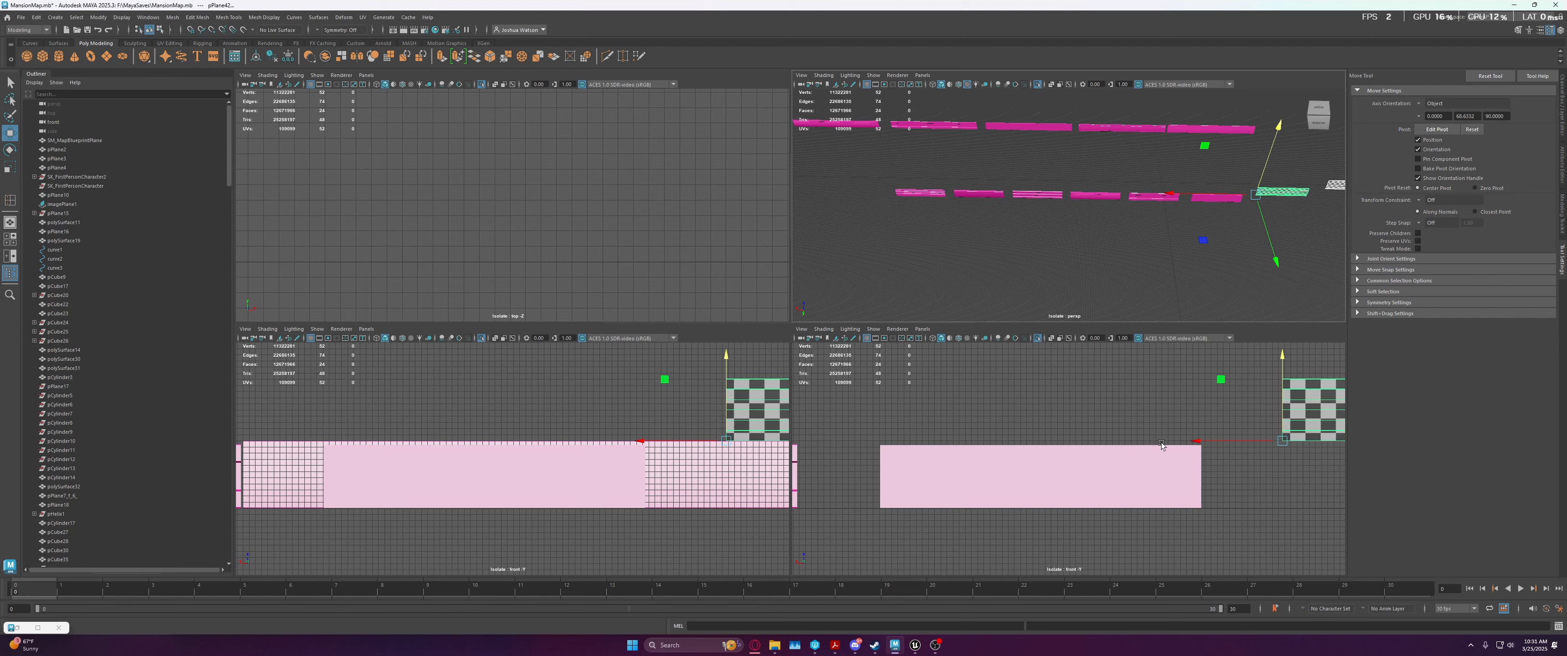
{"action": "middle_click_drag", "start_coordinate": [1293, 374], "coordinate": [1018, 364], "text": "alt"}
{"action": "left_click_drag", "start_coordinate": [1008, 354], "coordinate": [1005, 422]}
{"action": "middle_click_drag", "start_coordinate": [1257, 408], "coordinate": [921, 420], "text": "alt"}
{"action": "left_click", "coordinate": [1120, 426]}
{"action": "middle_click_drag", "start_coordinate": [1021, 474], "coordinate": [781, 474], "text": "alt"}
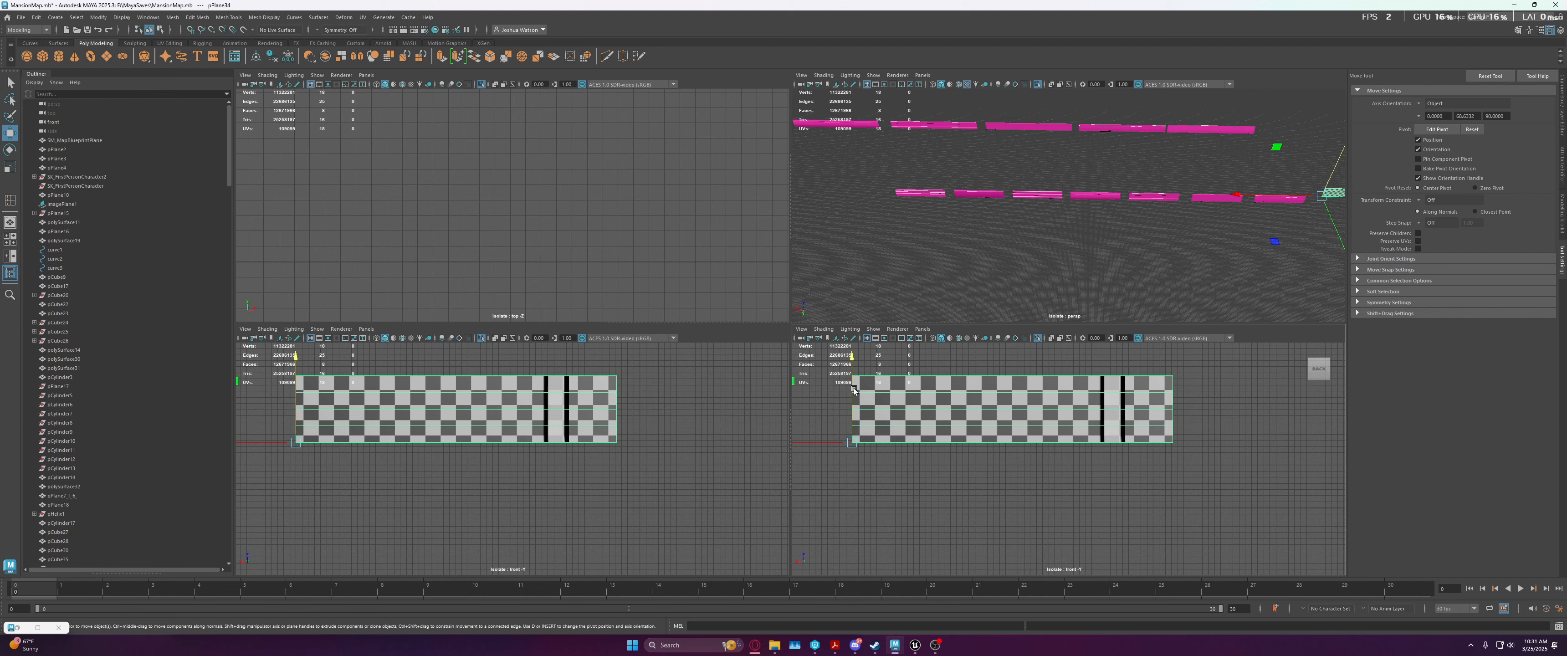
{"action": "left_click_drag", "start_coordinate": [851, 374], "coordinate": [849, 436]}
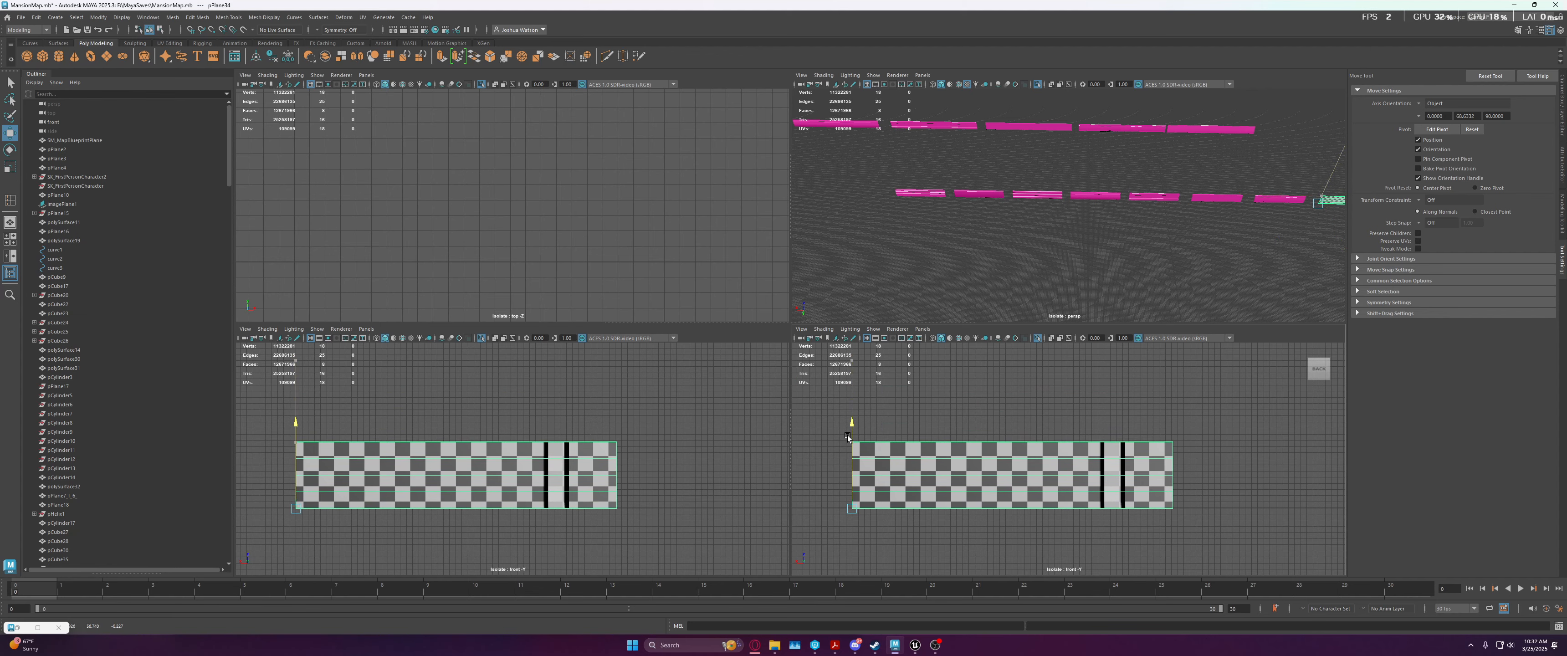
Select the whole row of baseboards and move it horizontally across the floor plane, away from its original place
{"action": "right_click_drag", "start_coordinate": [1146, 474], "coordinate": [961, 434], "text": "alt"}
{"action": "middle_click_drag", "start_coordinate": [1071, 213], "coordinate": [1024, 247], "text": "alt"}
{"action": "left_click", "coordinate": [1035, 268]}
{"action": "left_click_drag", "start_coordinate": [838, 207], "coordinate": [1324, 293]}
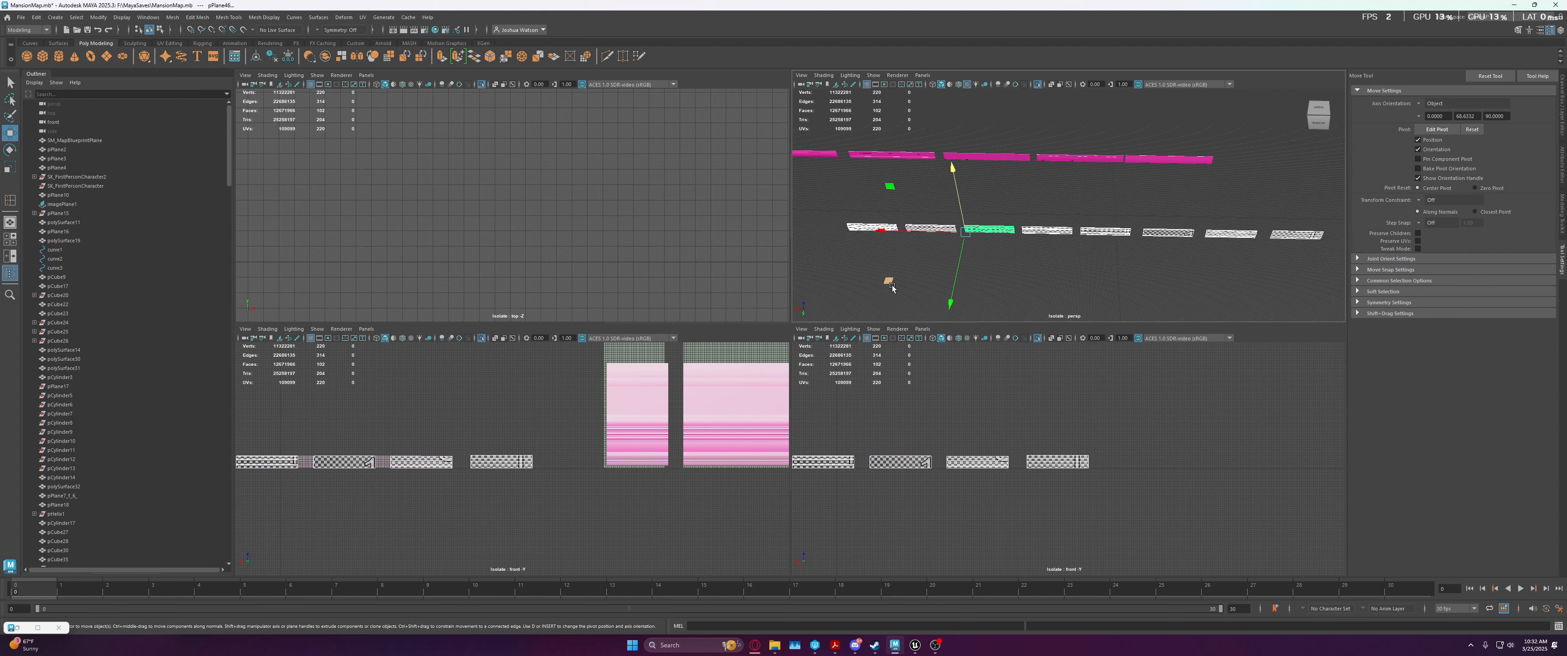
{"action": "left_click_drag", "start_coordinate": [893, 289], "coordinate": [1155, 271]}
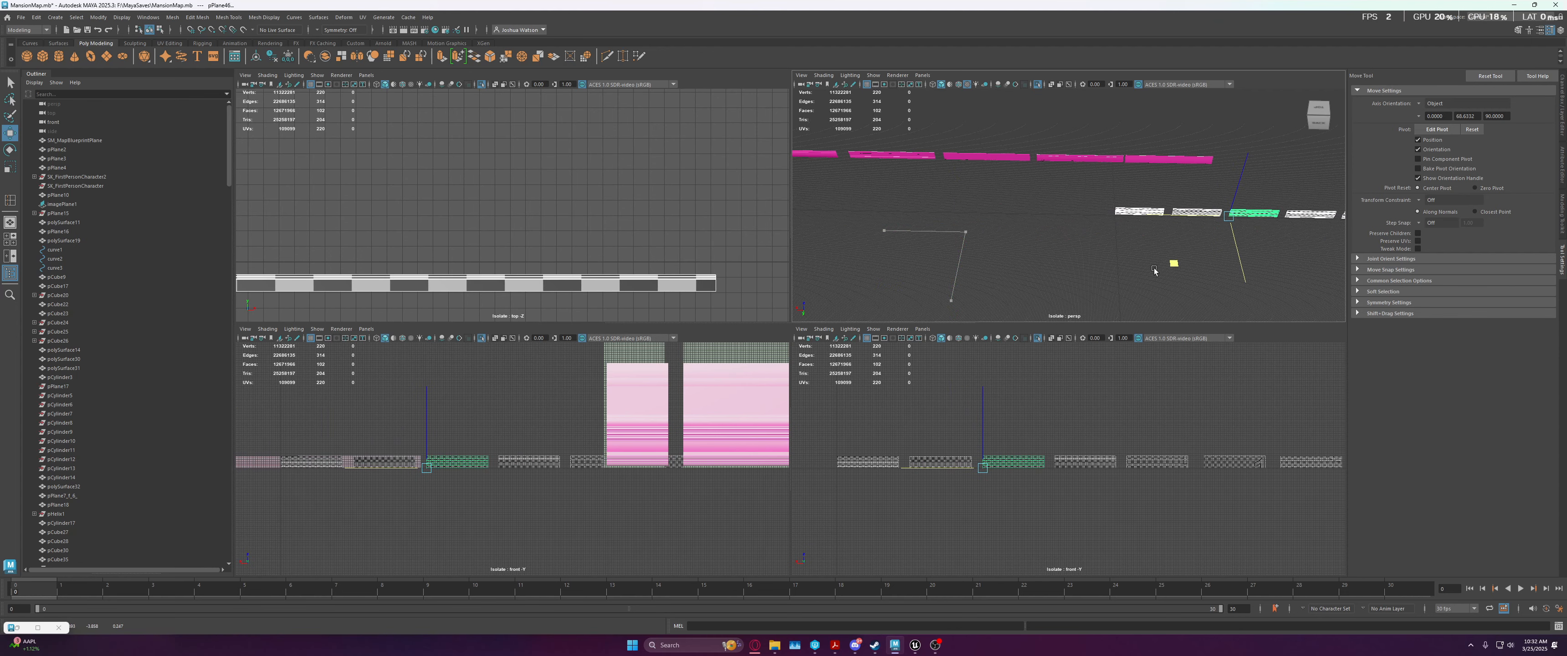
{"action": "middle_click_drag", "start_coordinate": [1154, 270], "coordinate": [1091, 282], "text": "alt"}
{"action": "scroll", "coordinate": [1168, 264], "scroll_direction": "up", "scroll_amount": 5}
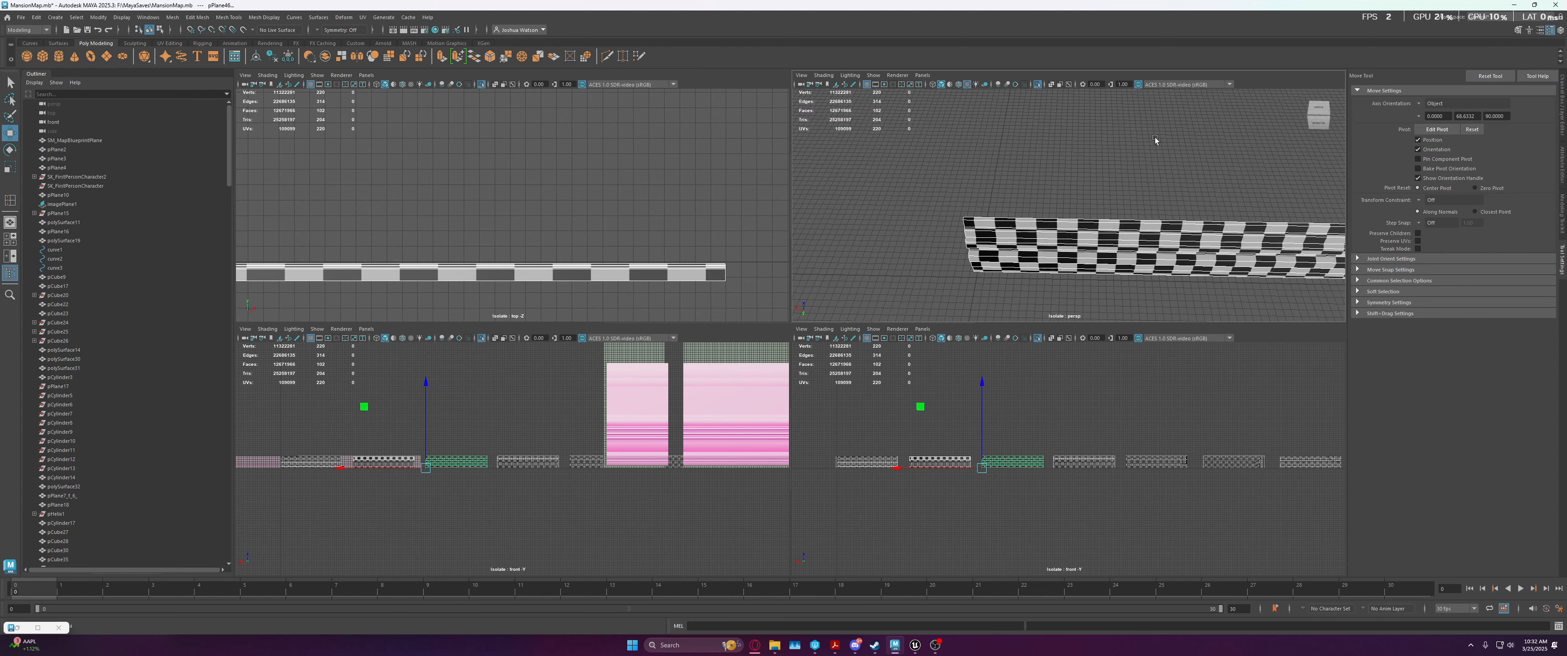
Reselect all eight baseboards, ending with the end piece so the move manipulator sits at its corner
{"action": "left_click", "coordinate": [928, 460], "text": "shift"}
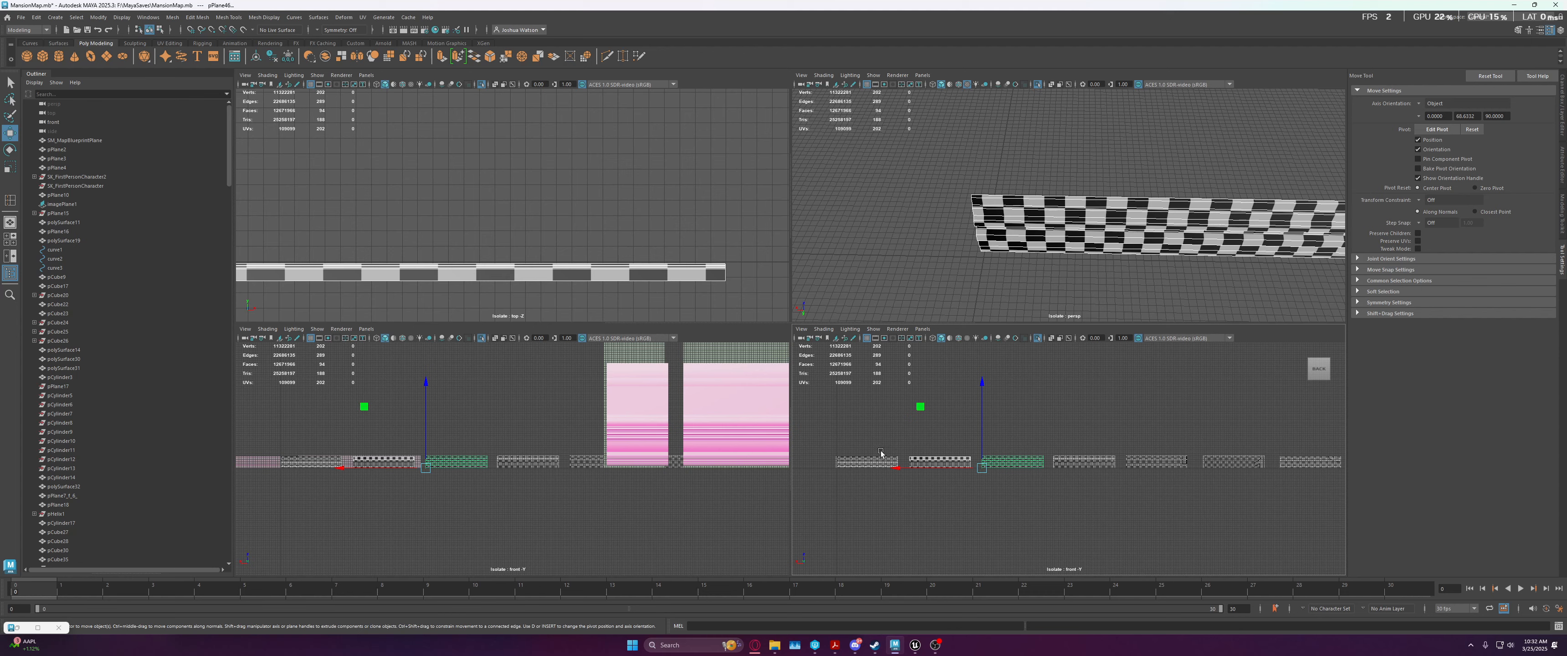
{"action": "left_click", "coordinate": [1298, 464]}
{"action": "left_click", "coordinate": [1225, 460]}
{"action": "middle_click_drag", "start_coordinate": [1218, 465], "coordinate": [901, 443], "text": "alt"}
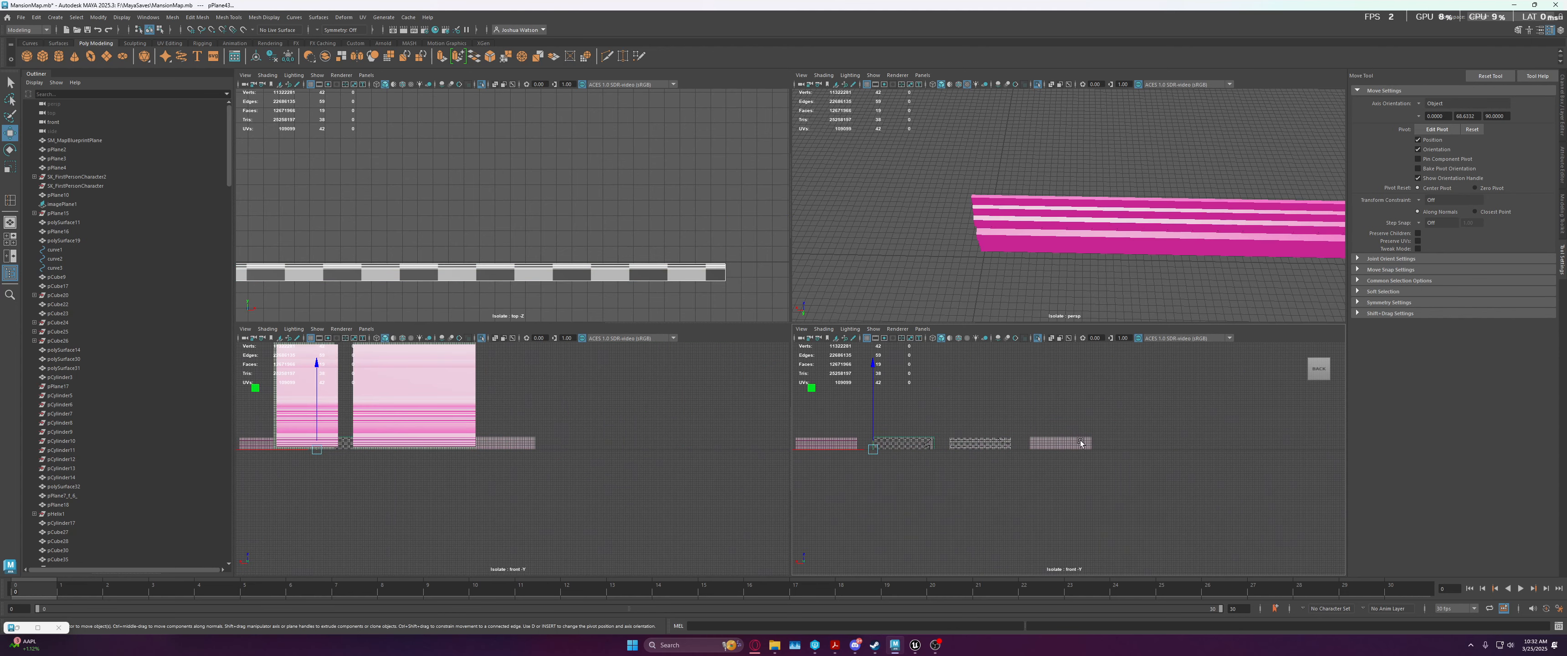
{"action": "left_click_drag", "start_coordinate": [1156, 410], "coordinate": [831, 488]}
{"action": "middle_click_drag", "start_coordinate": [986, 512], "coordinate": [1210, 508], "text": "alt"}
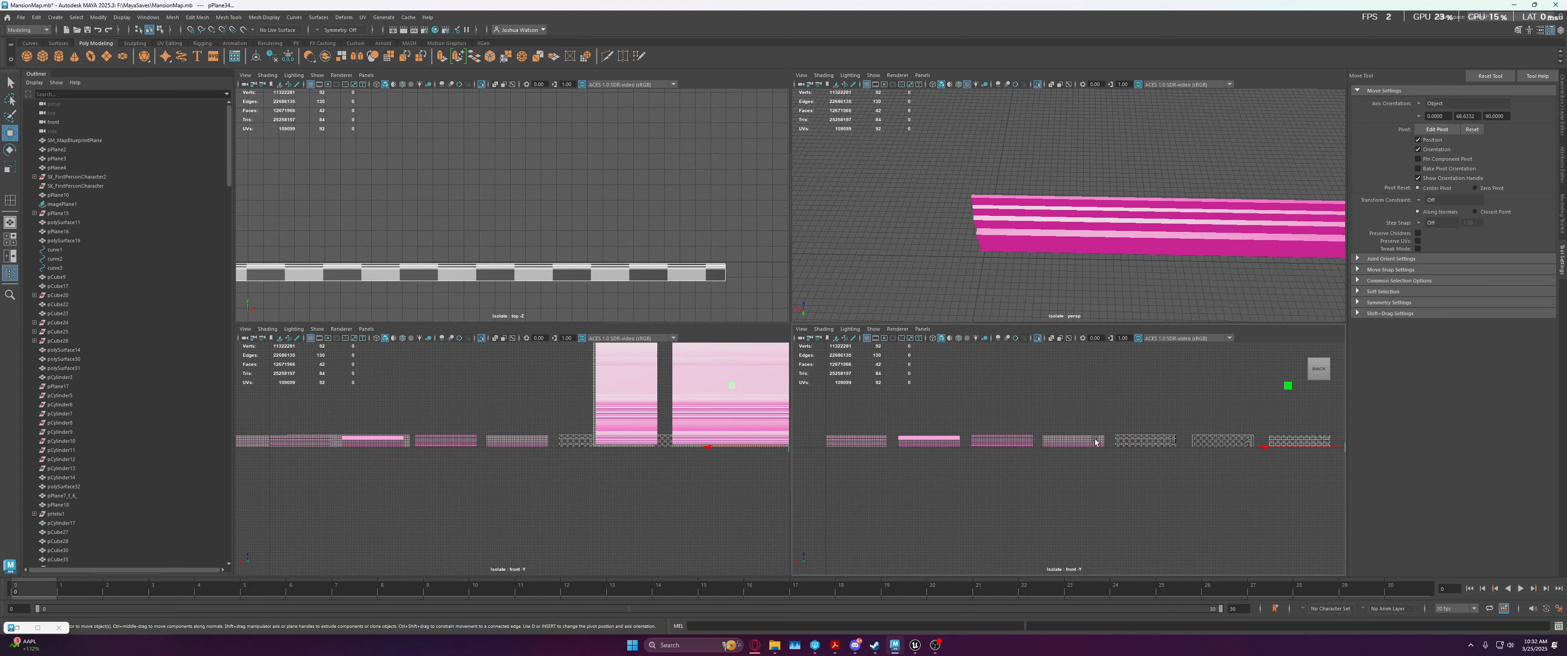
{"action": "left_click_drag", "start_coordinate": [1076, 413], "coordinate": [954, 473], "text": "shift"}
{"action": "left_click", "coordinate": [848, 440], "text": "shift"}
{"action": "key", "text": "f"}
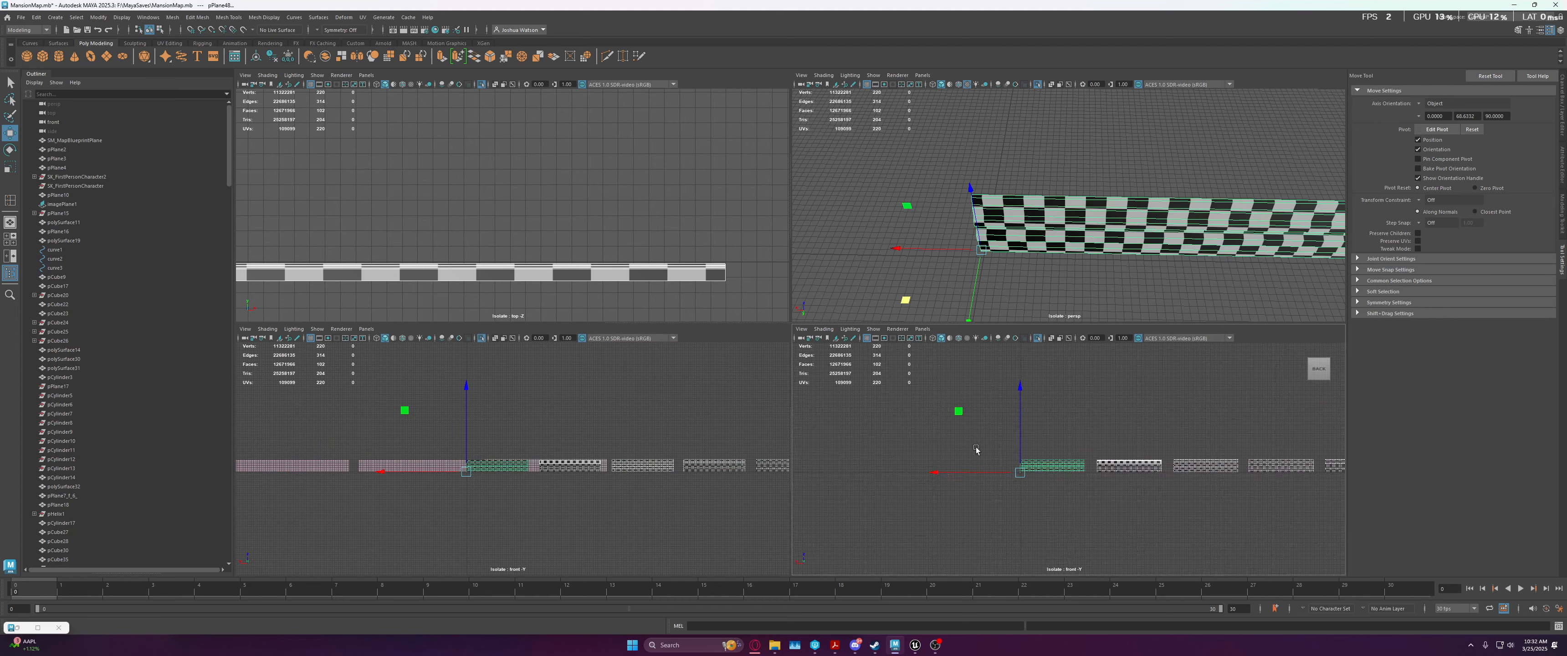
Reposition the baseboard row in the elevation and top views so the end piece's corner lines up with the grid
{"action": "scroll", "coordinate": [1034, 487], "scroll_direction": "up", "scroll_amount": 4}
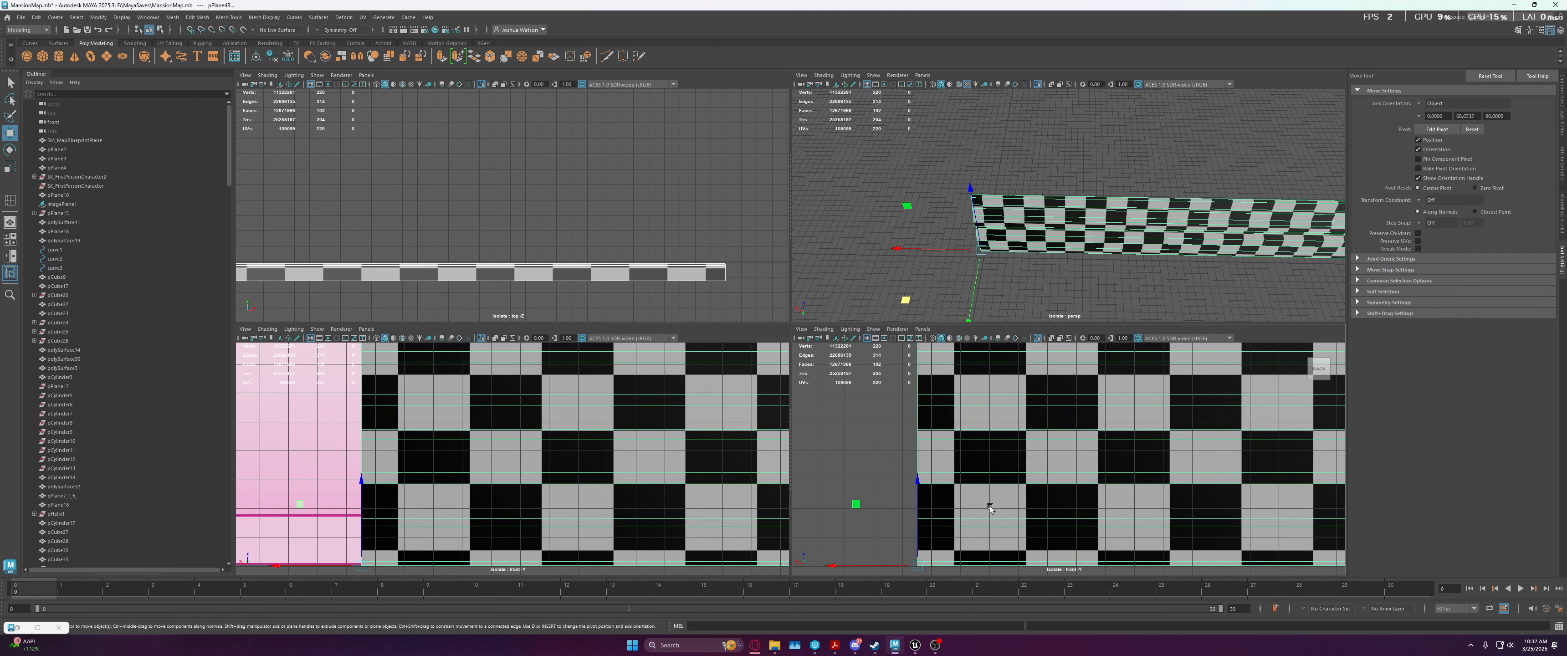
{"action": "left_click_drag", "start_coordinate": [936, 394], "coordinate": [949, 394]}
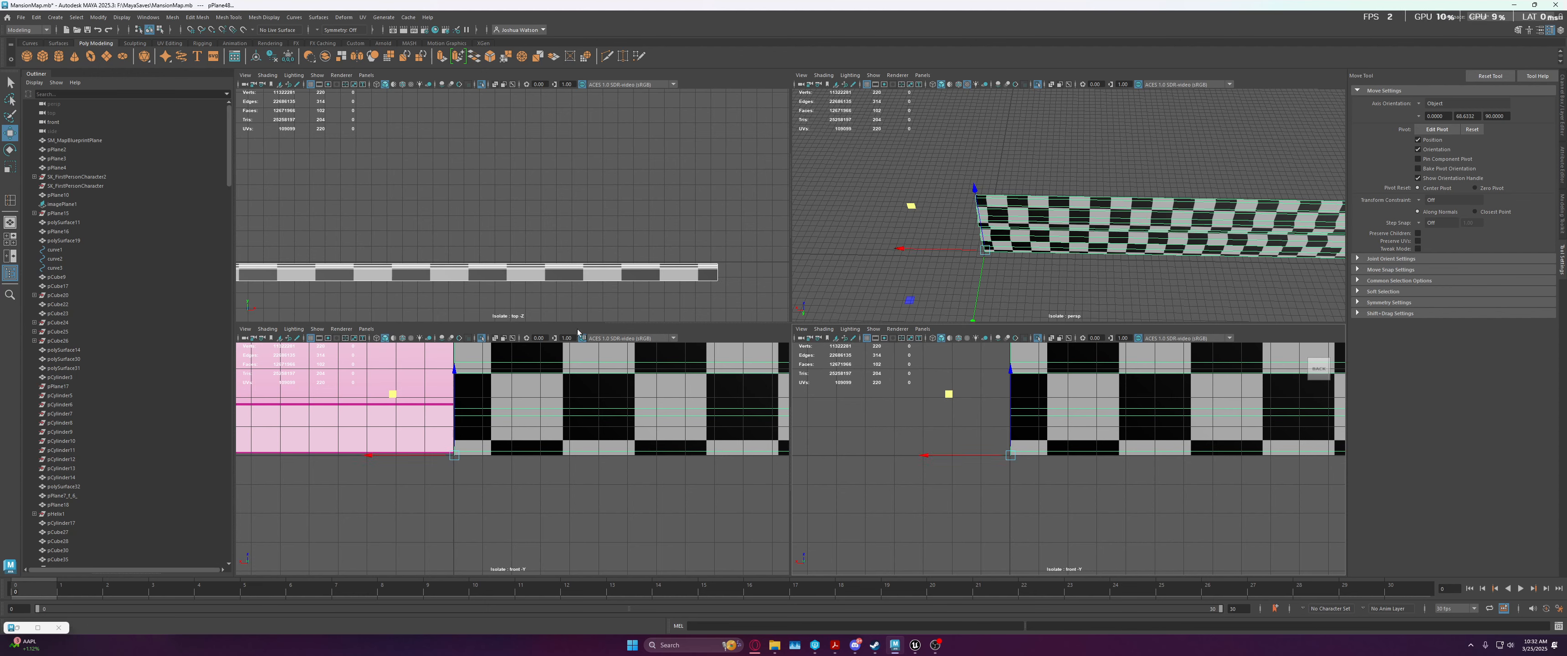
{"action": "scroll", "coordinate": [434, 241], "scroll_direction": "down", "scroll_amount": 2}
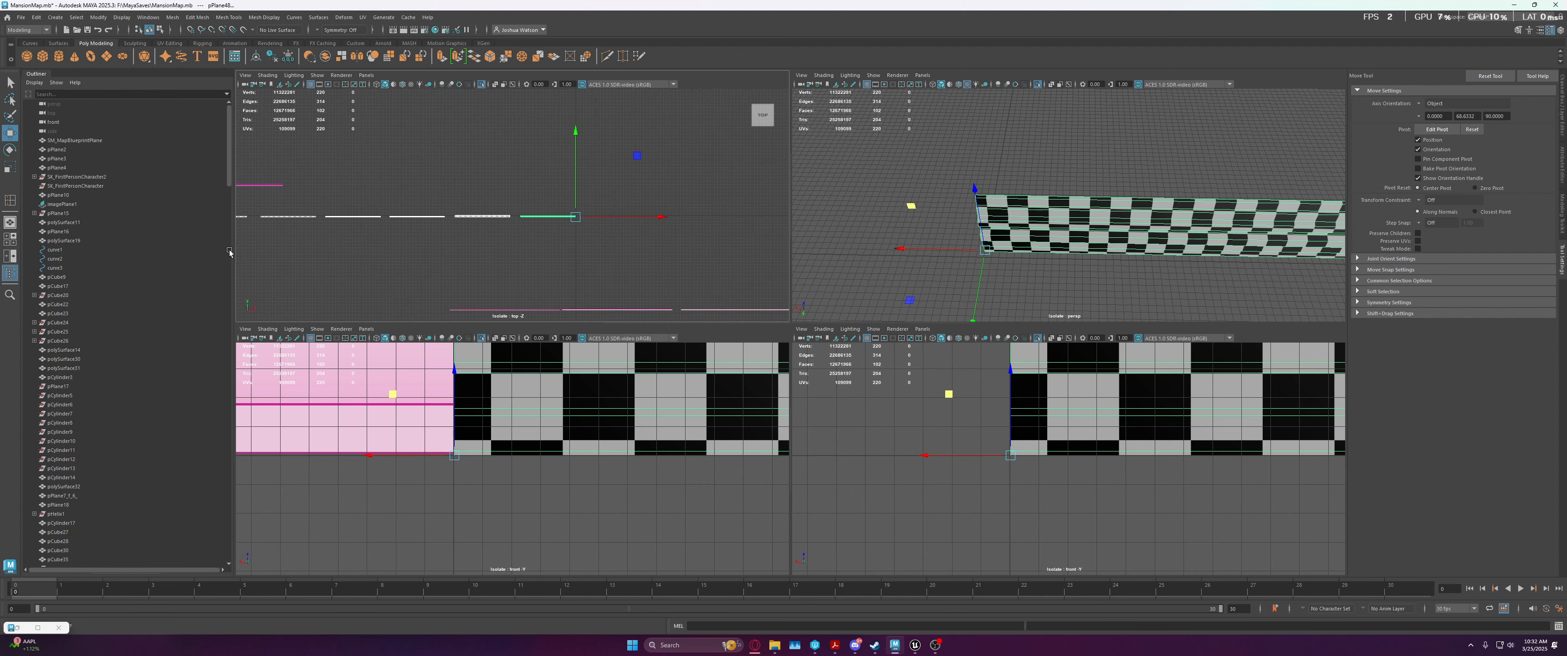
{"action": "left_click_drag", "start_coordinate": [434, 241], "coordinate": [720, 286], "text": "alt"}
{"action": "scroll", "coordinate": [600, 270], "scroll_direction": "up", "scroll_amount": 4}
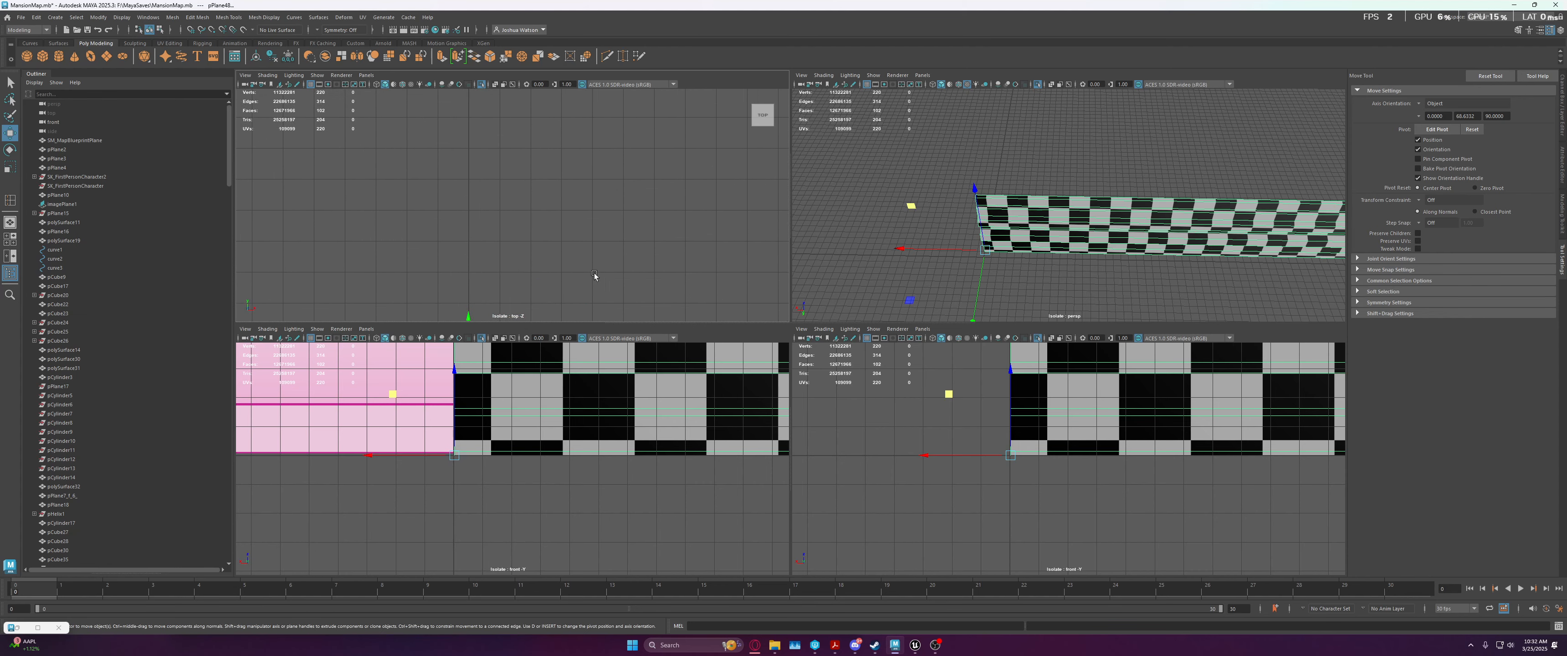
{"action": "left_click_drag", "start_coordinate": [474, 192], "coordinate": [459, 119]}
Start exporting the end baseboard as a selection, and create and open a BaseBoards folder inside the Wall folder
{"action": "left_click", "coordinate": [20, 16]}
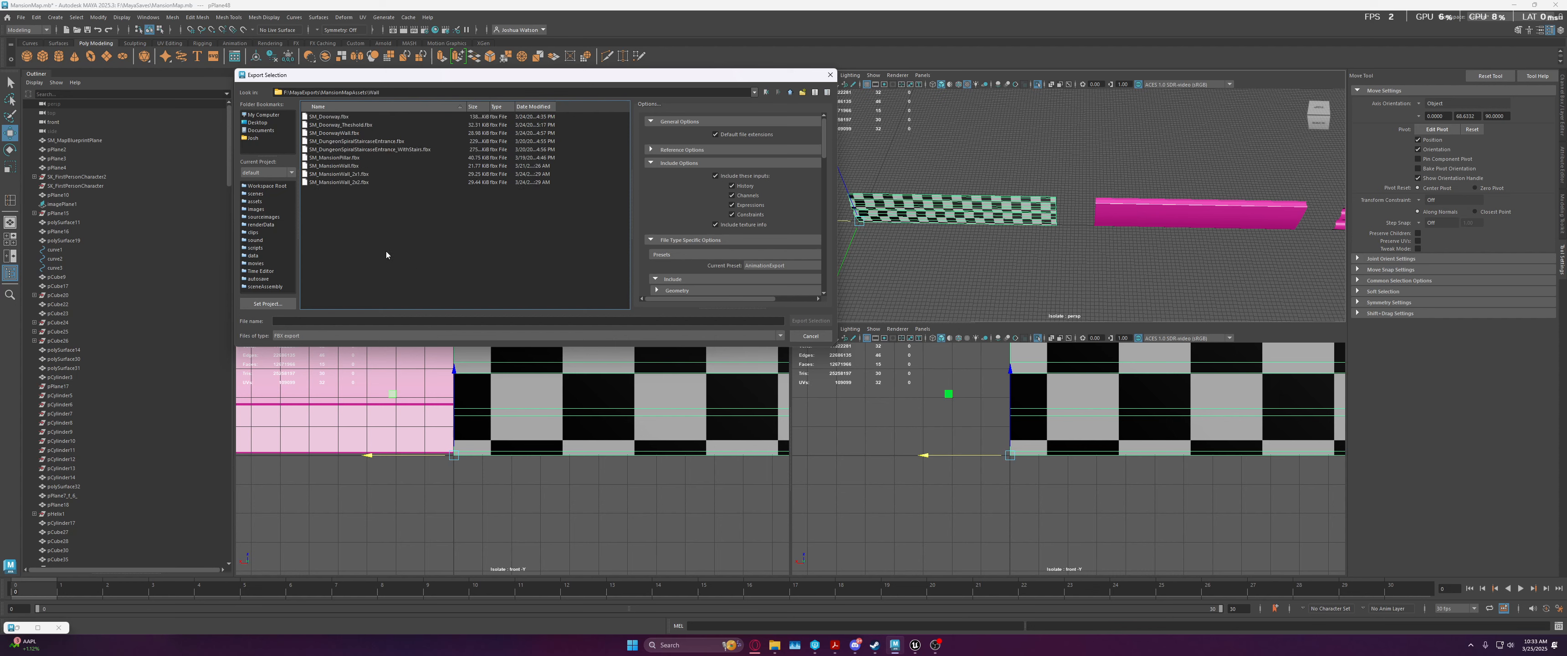
{"action": "right_click", "coordinate": [458, 247]}
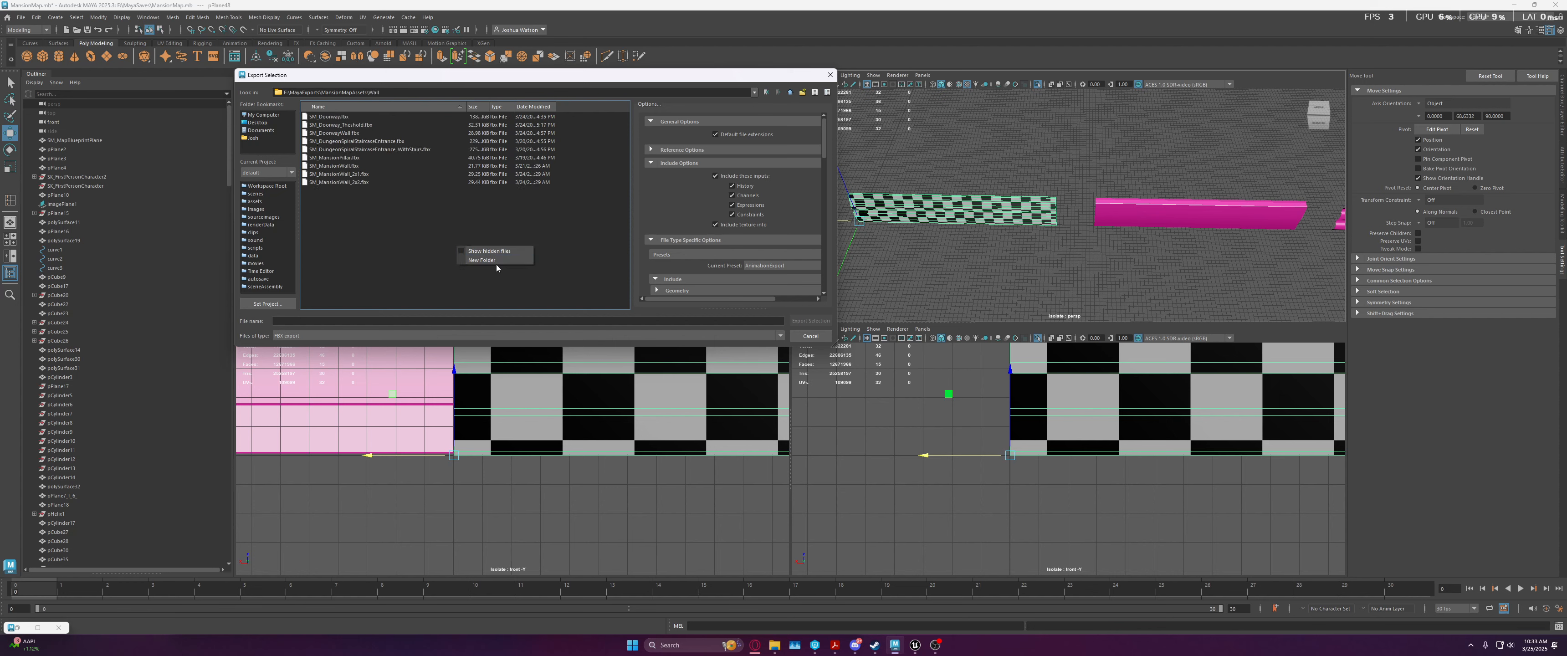
{"action": "left_click", "coordinate": [496, 263]}
{"action": "type", "text": "Base"}
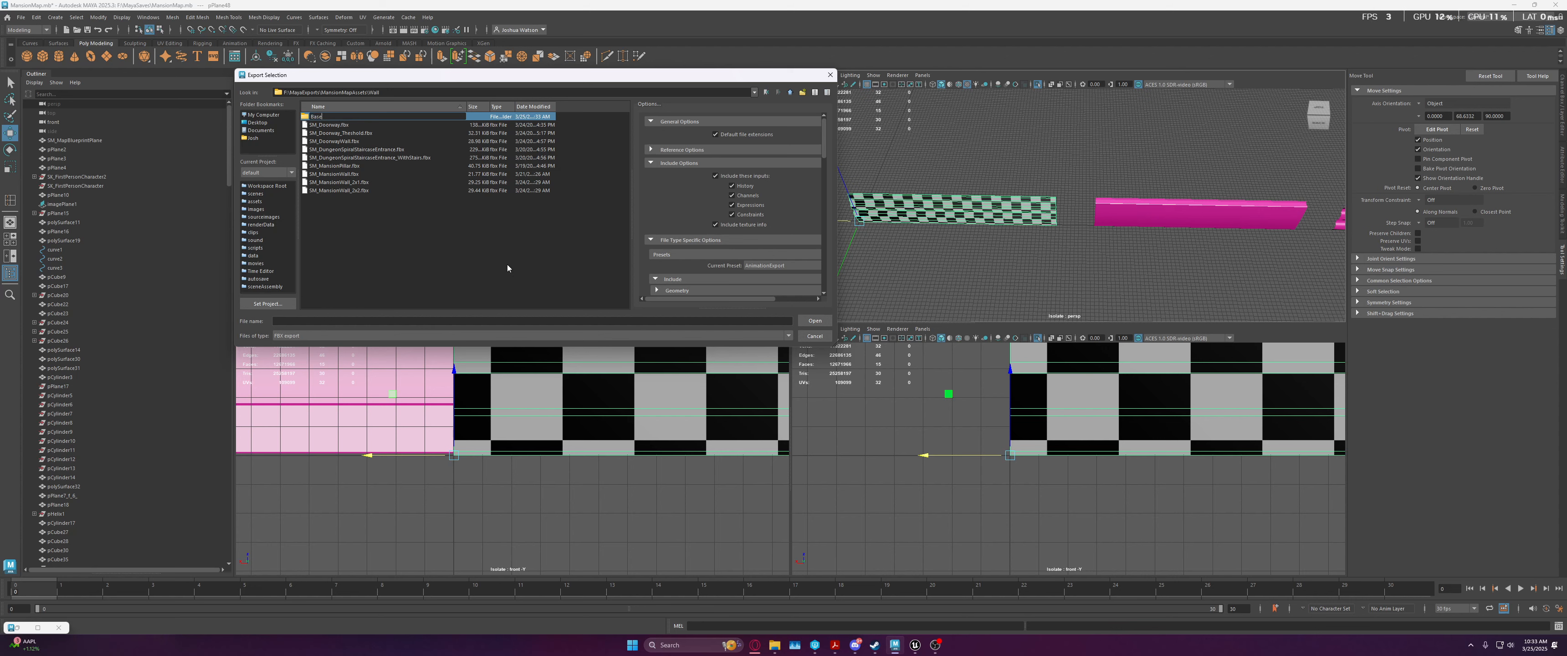
{"action": "type", "text": "Boards"}
{"action": "key", "text": "Return"}
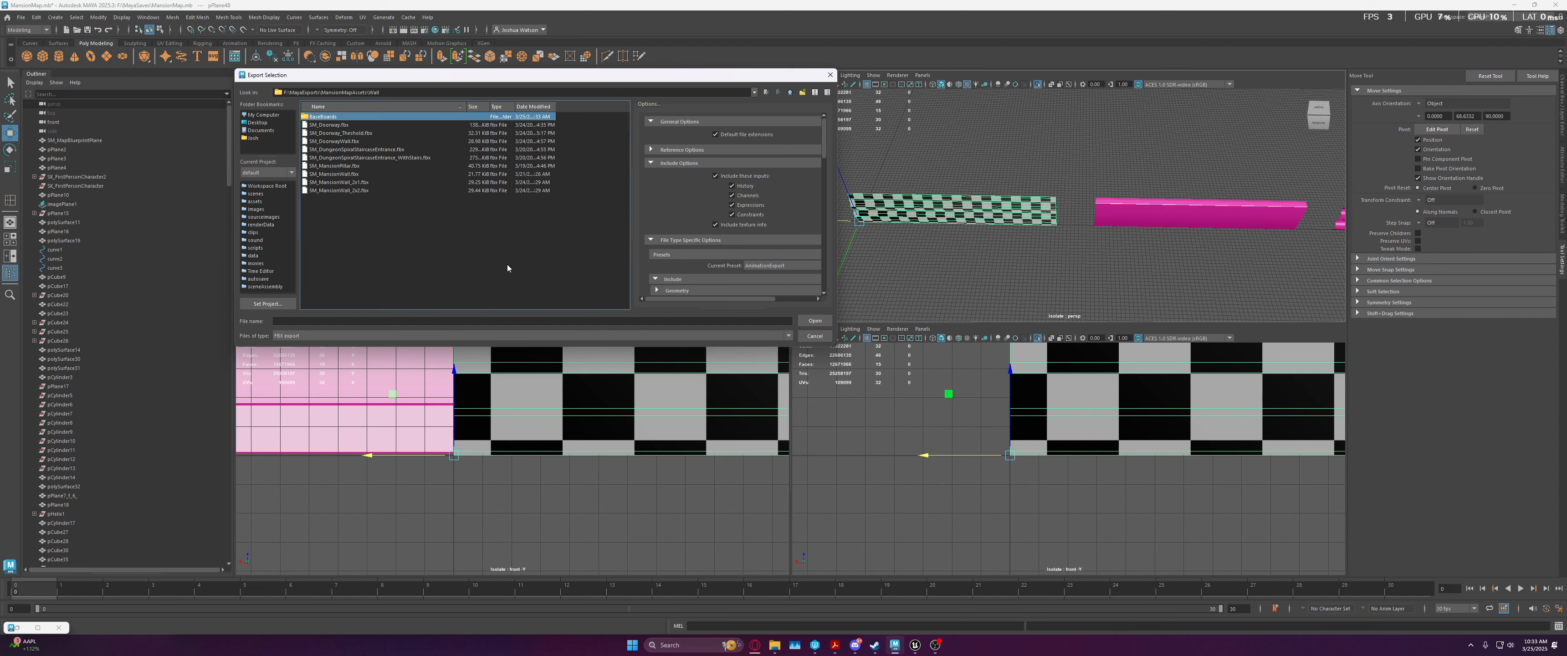
{"action": "double_click", "coordinate": [340, 118]}
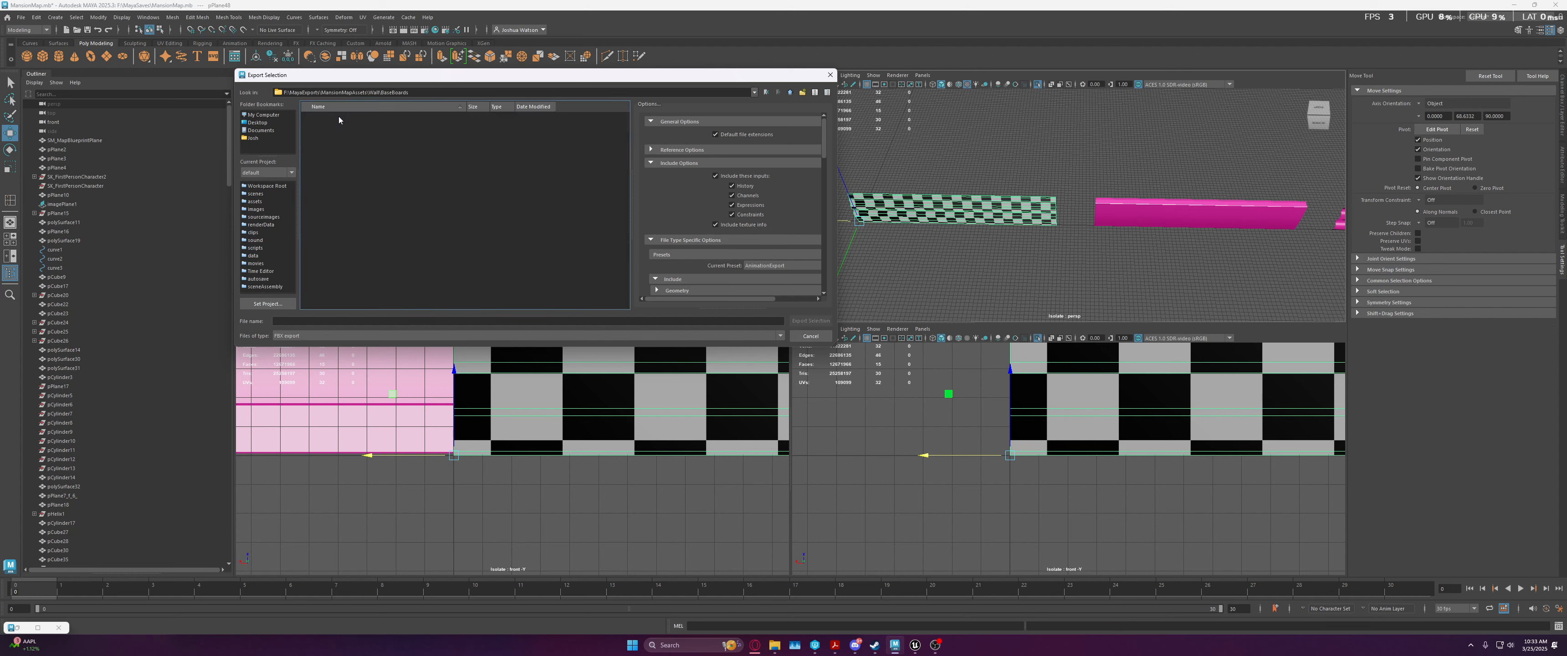
Export the selected baseboard as an FBX file named SM_BaseBoard_01
{"action": "left_click", "coordinate": [388, 322]}
{"action": "type", "text": "SM_"}
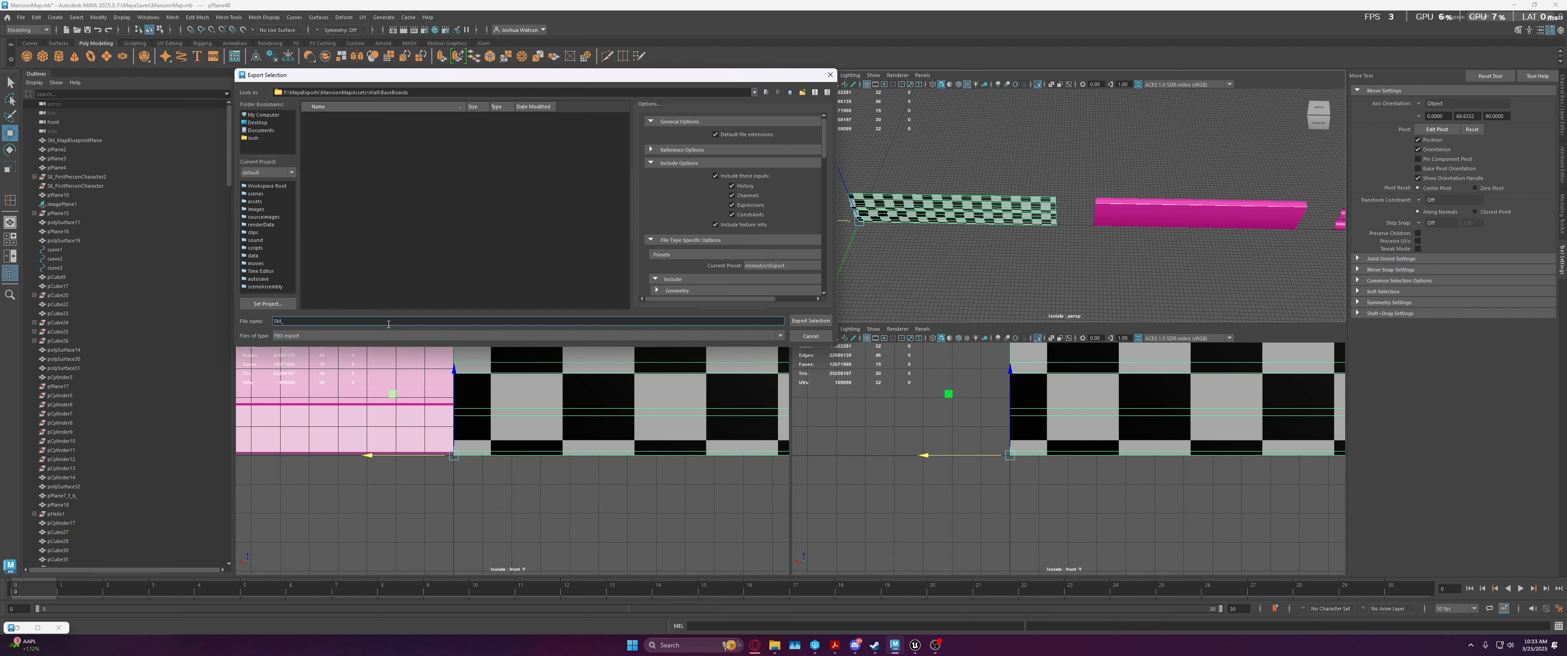
{"action": "type", "text": "BaseBoard_01"}
{"action": "double_click", "coordinate": [389, 324]}
{"action": "key", "text": "Return"}
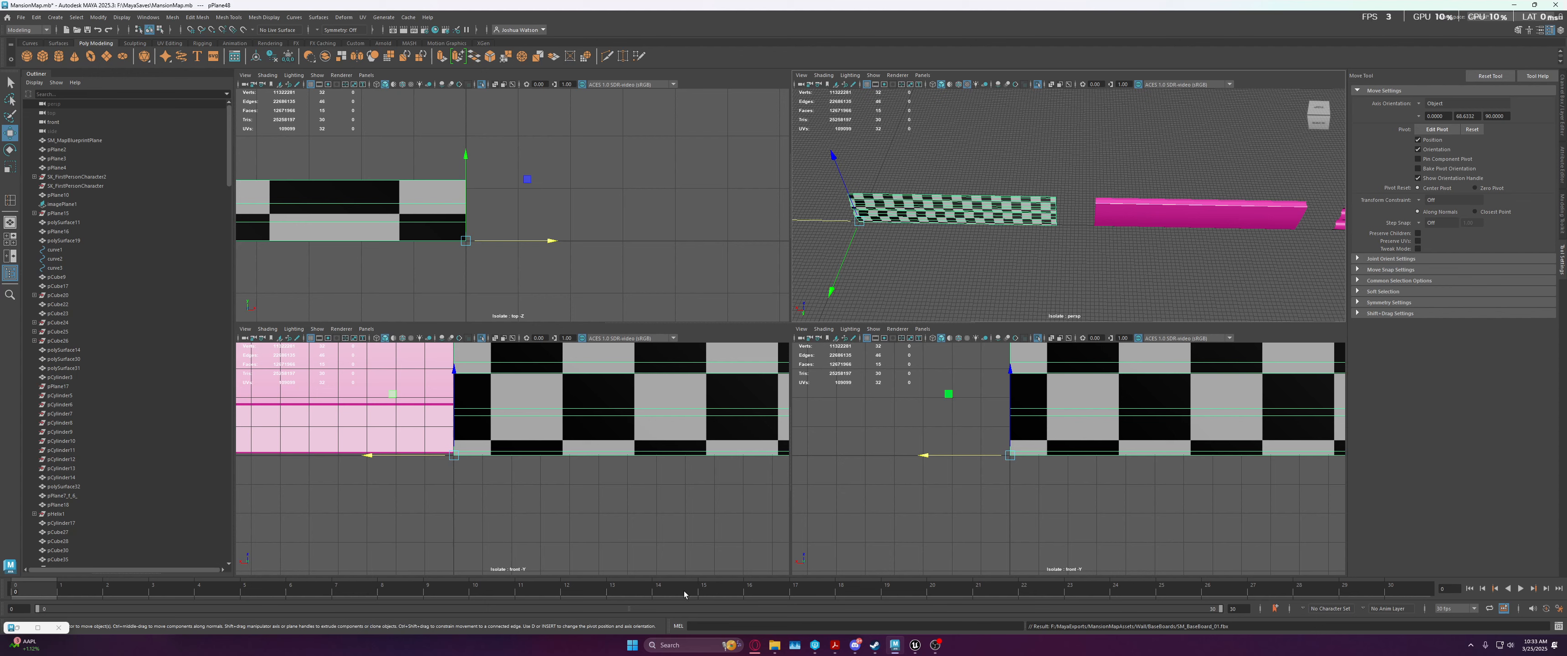
In a new File Explorer window, open the BaseBoards folder under Work (F:), MayaExports, MansionMapAssets, Wall
{"action": "mouse_move", "coordinate": [777, 650]}
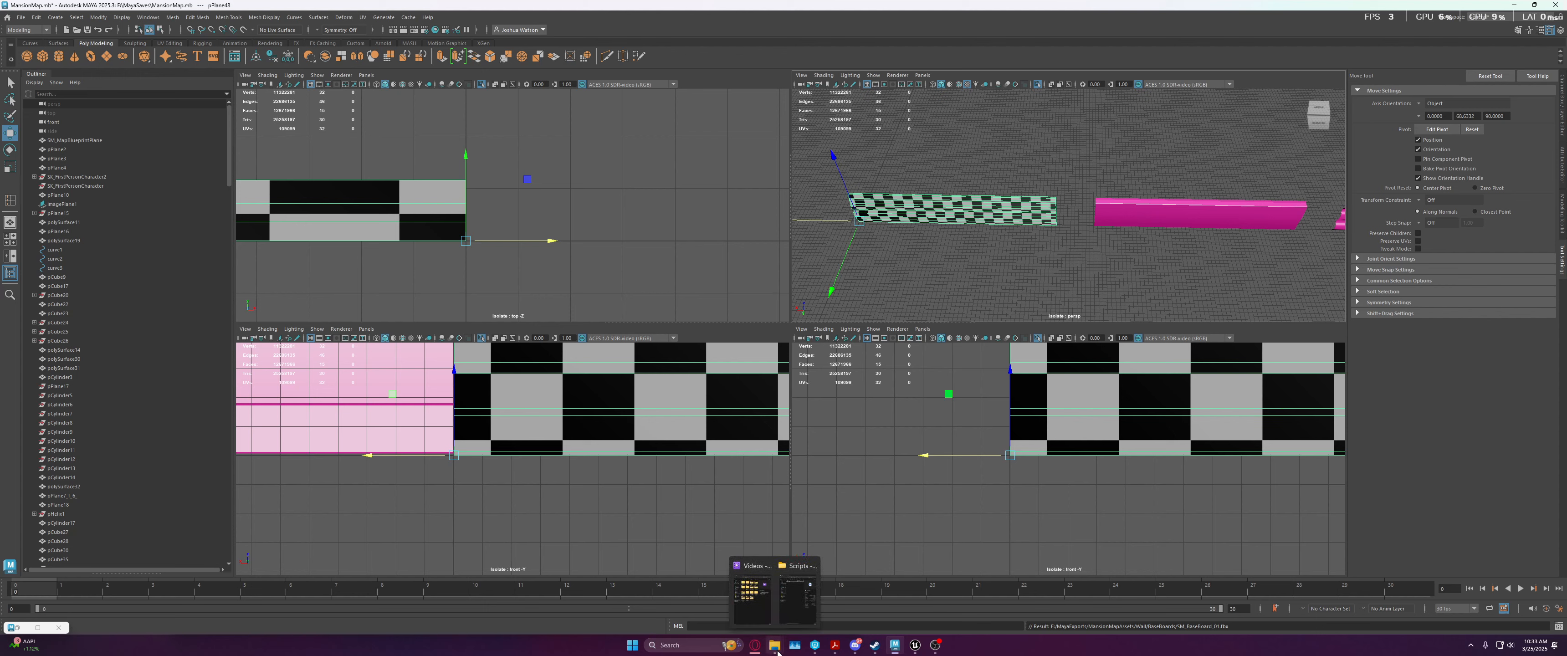
{"action": "middle_click", "coordinate": [777, 650]}
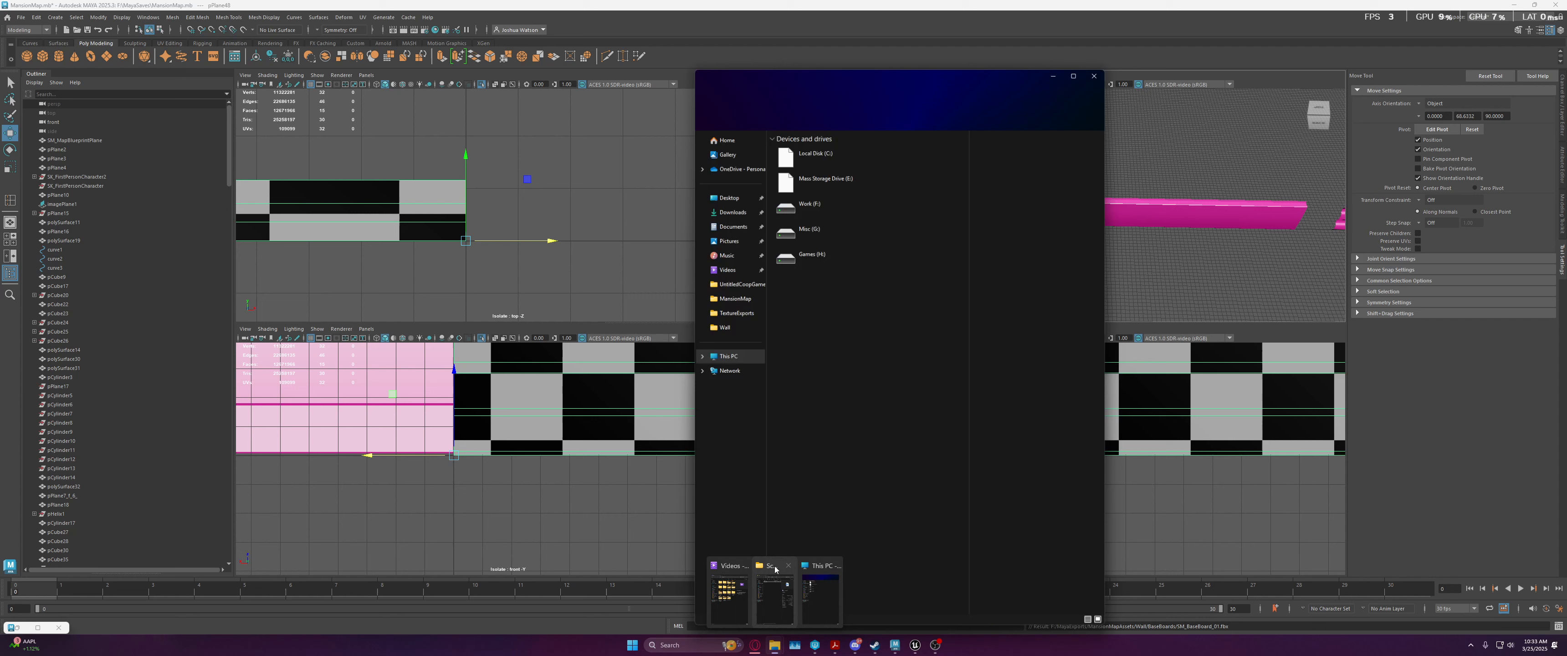
{"action": "left_click", "coordinate": [843, 208]}
{"action": "double_click", "coordinate": [843, 208]}
{"action": "scroll", "coordinate": [803, 411], "scroll_direction": "down", "scroll_amount": 2}
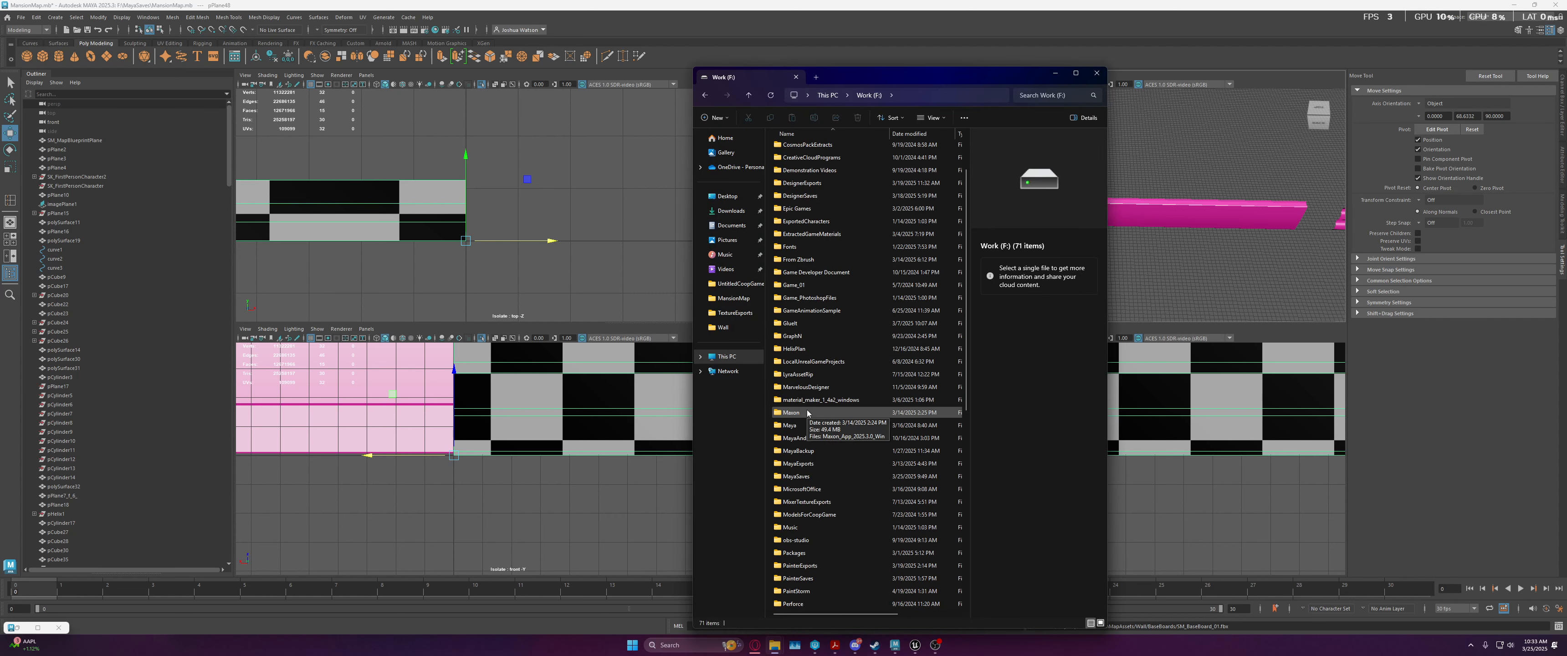
{"action": "double_click", "coordinate": [809, 464]}
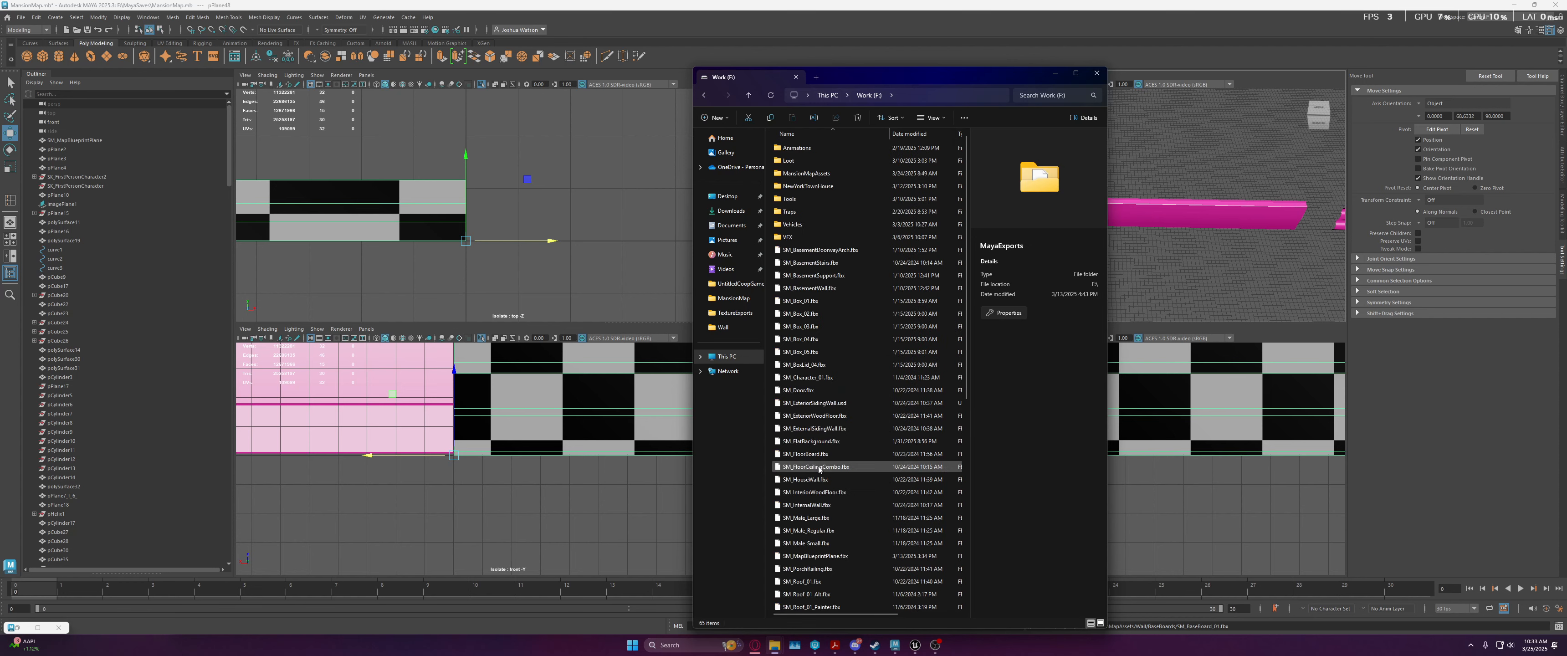
{"action": "double_click", "coordinate": [805, 172]}
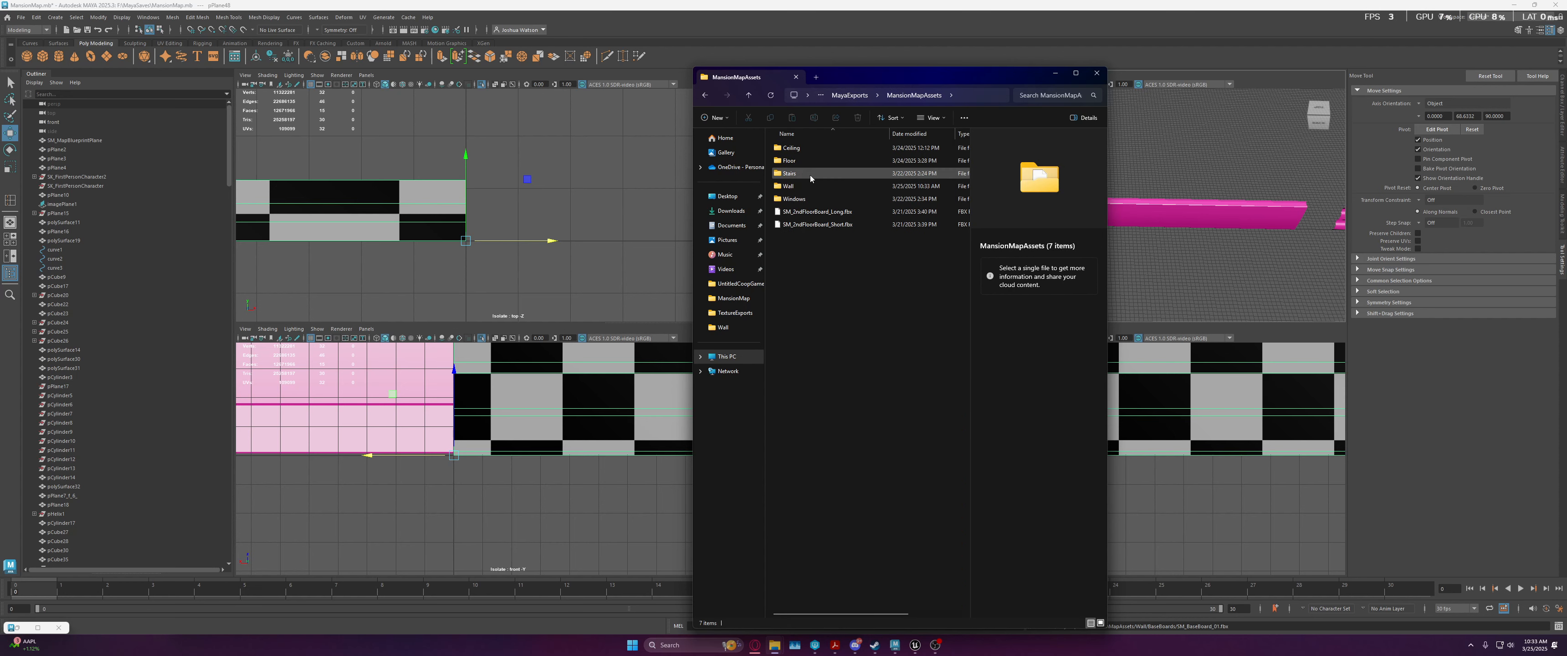
{"action": "double_click", "coordinate": [789, 186]}
{"action": "double_click", "coordinate": [809, 148]}
Rename the exported baseboard file to SM_BaseBoard_Short_01.fbx and return to the Maya scene
{"action": "left_click", "coordinate": [856, 155]}
{"action": "left_click", "coordinate": [857, 154]}
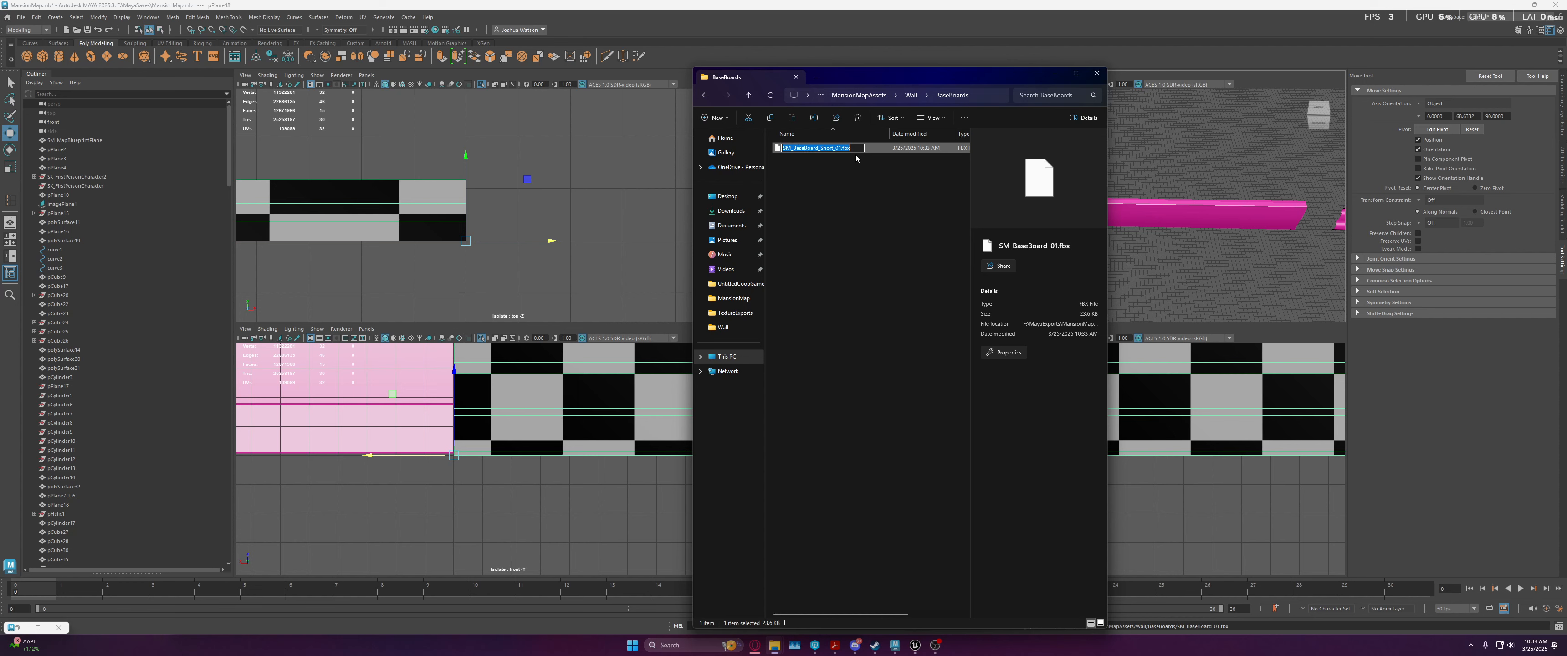
{"action": "key", "text": "Return"}
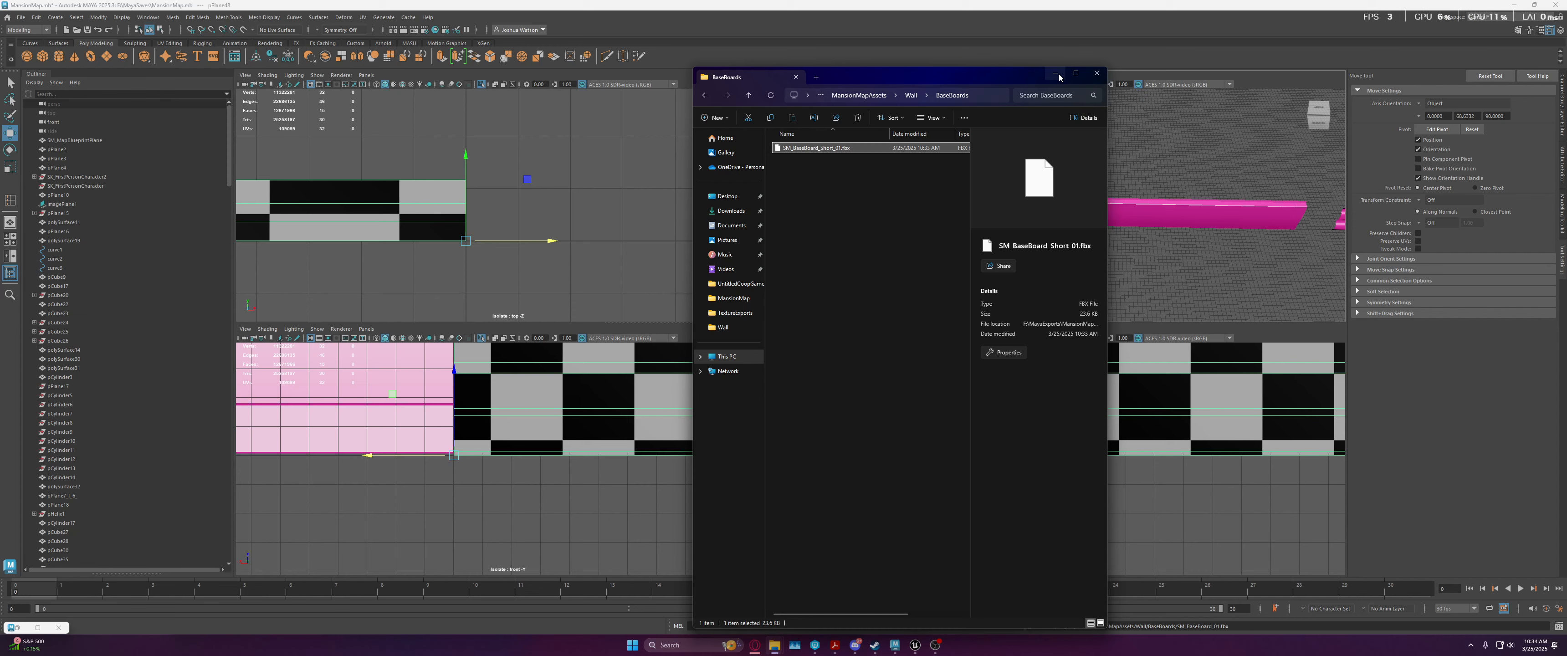
{"action": "left_click", "coordinate": [1057, 74]}
{"action": "left_click_drag", "start_coordinate": [935, 147], "coordinate": [886, 171], "text": "alt"}
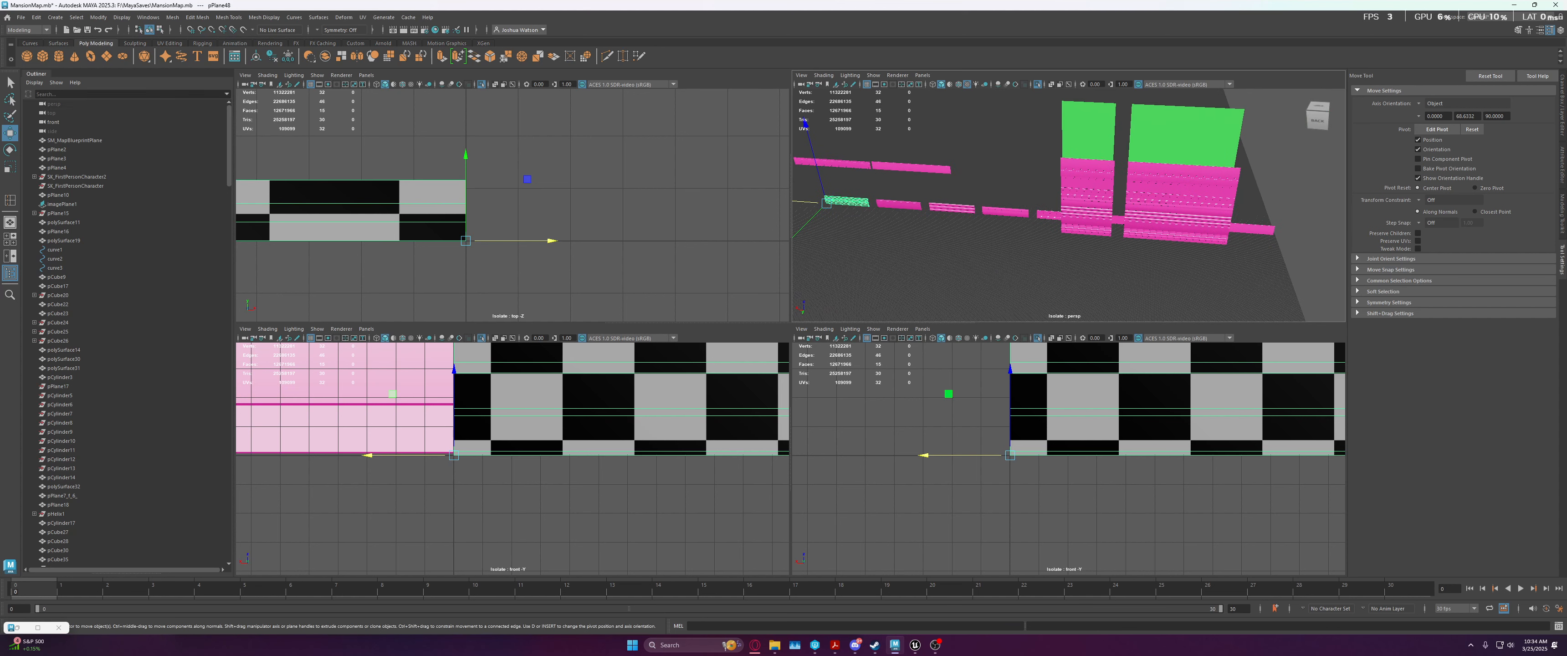